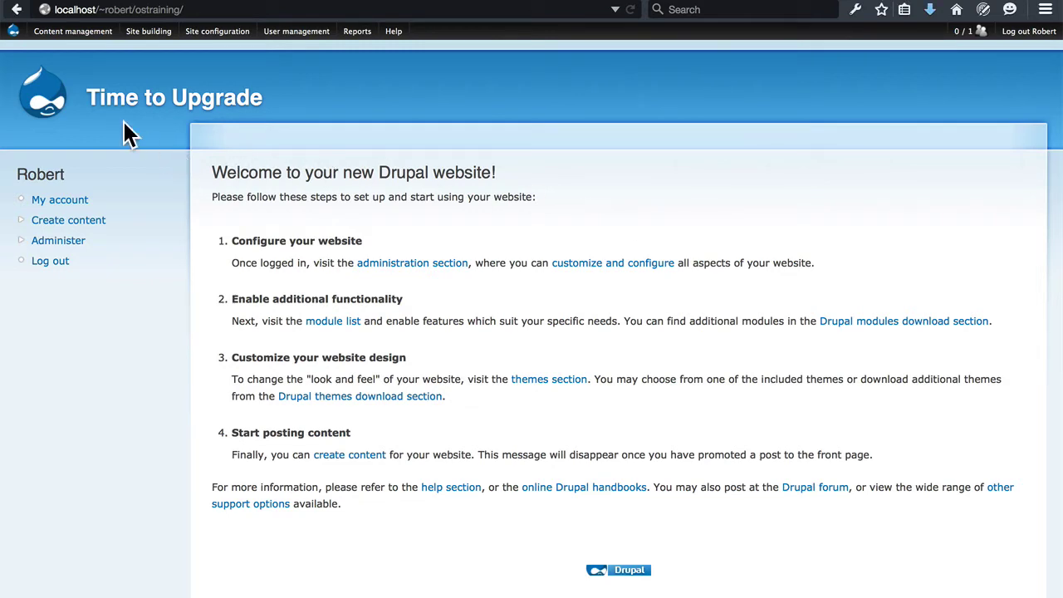
# Open the Story content type's edit form.
pyautogui.moveTo(71, 38)
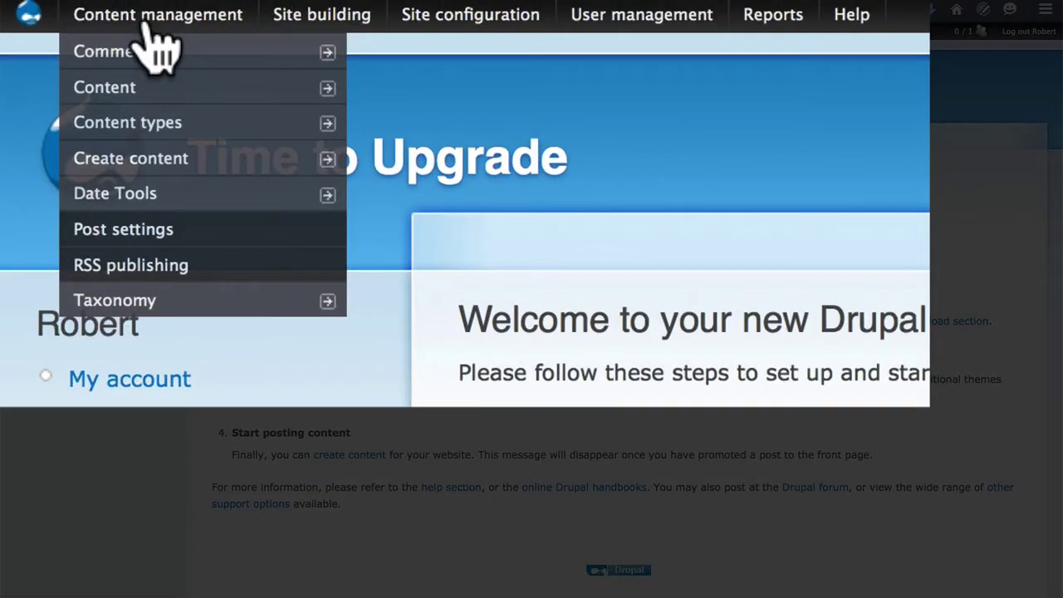
pyautogui.moveTo(166, 130)
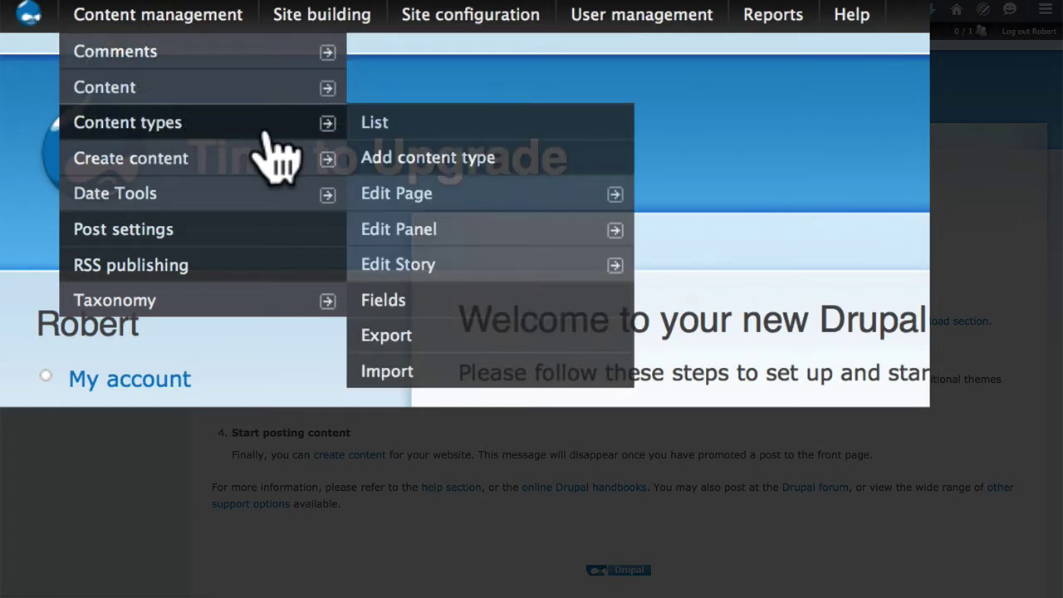
pyautogui.moveTo(478, 270)
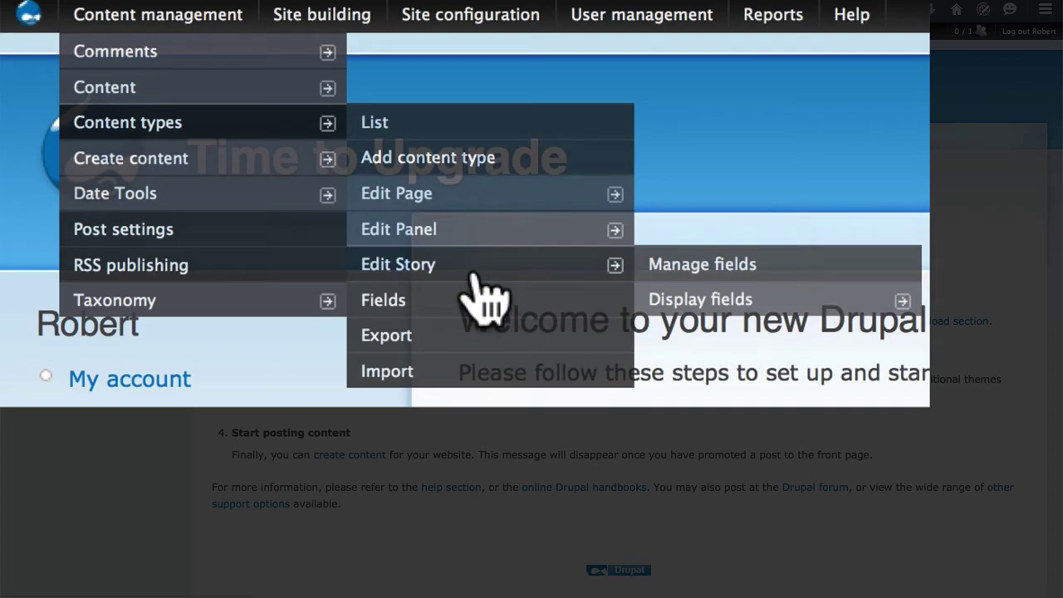
pyautogui.click(478, 274)
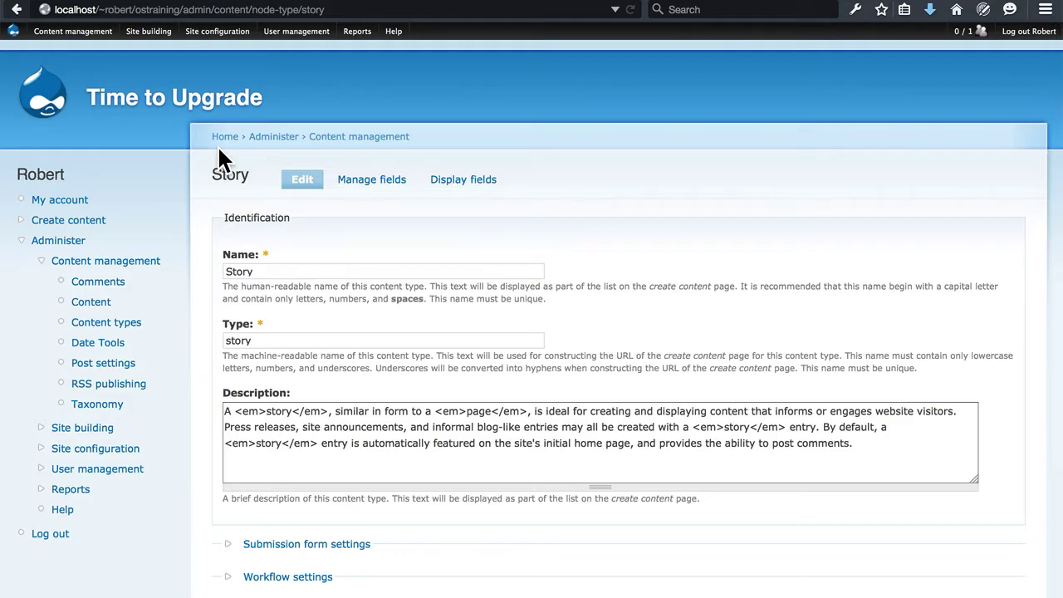
# Change the Story content type's name to Articles.
pyautogui.scroll(-3, 592, 178)
pyautogui.moveTo(317, 150); pyautogui.dragTo(201, 158)
pyautogui.write('Articles')
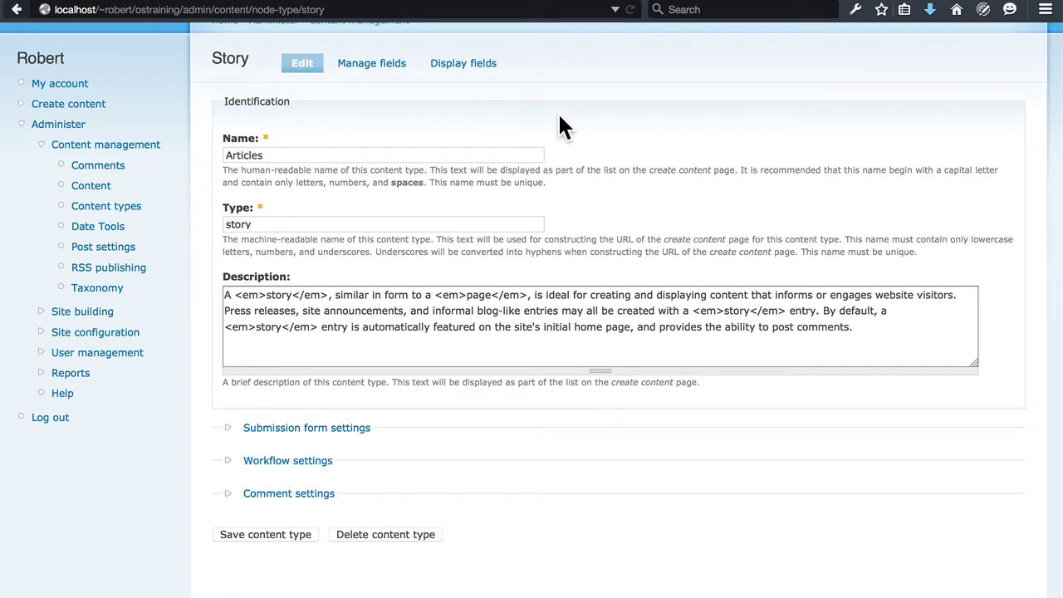
# Delete the Story content type and confirm the deletion.
pyautogui.scroll(3, 624, 158)
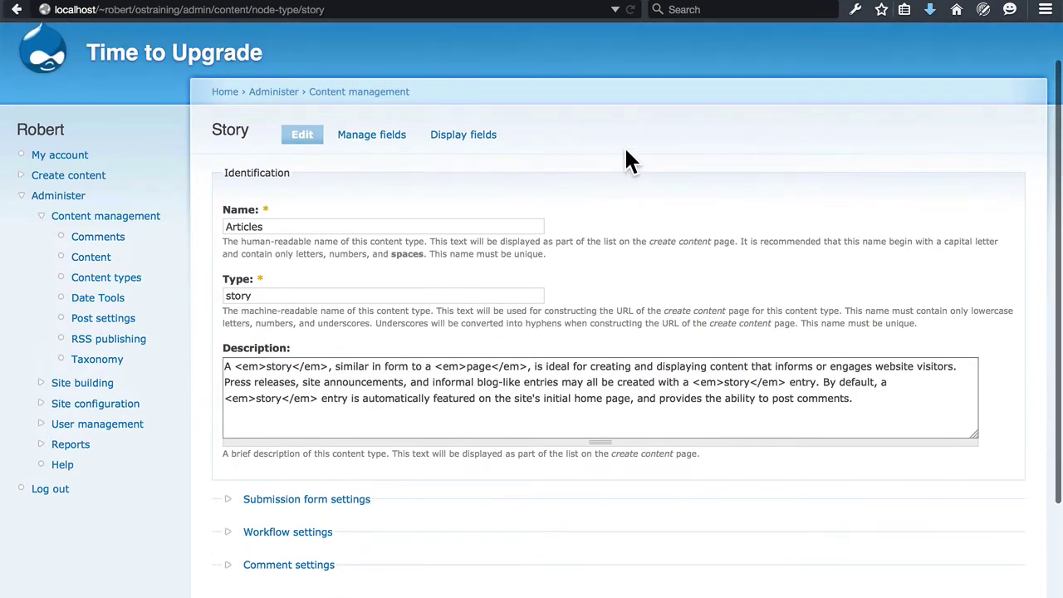
pyautogui.scroll(-5, 626, 151)
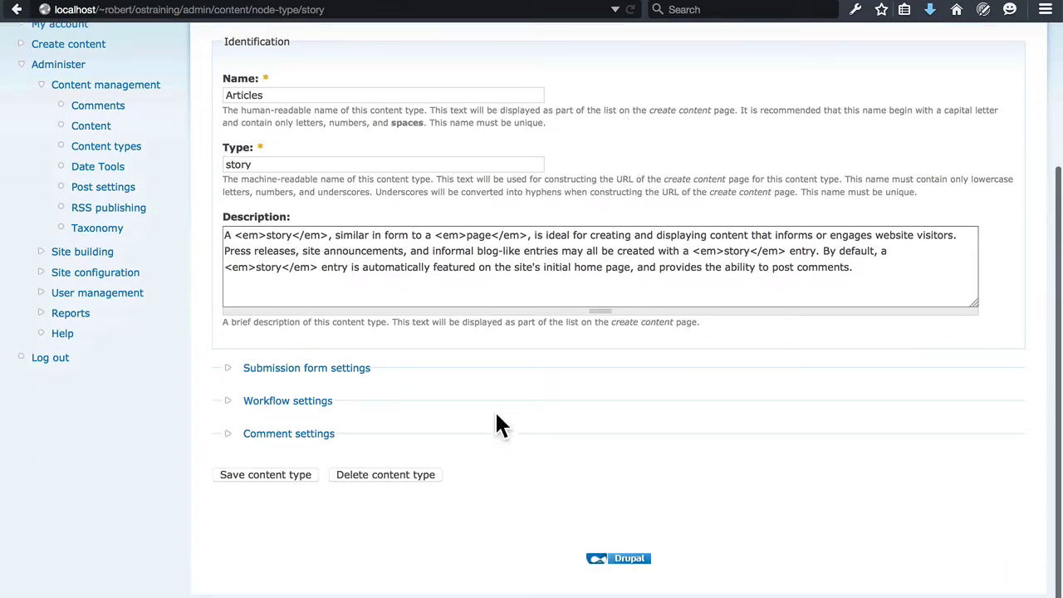
pyautogui.click(360, 477)
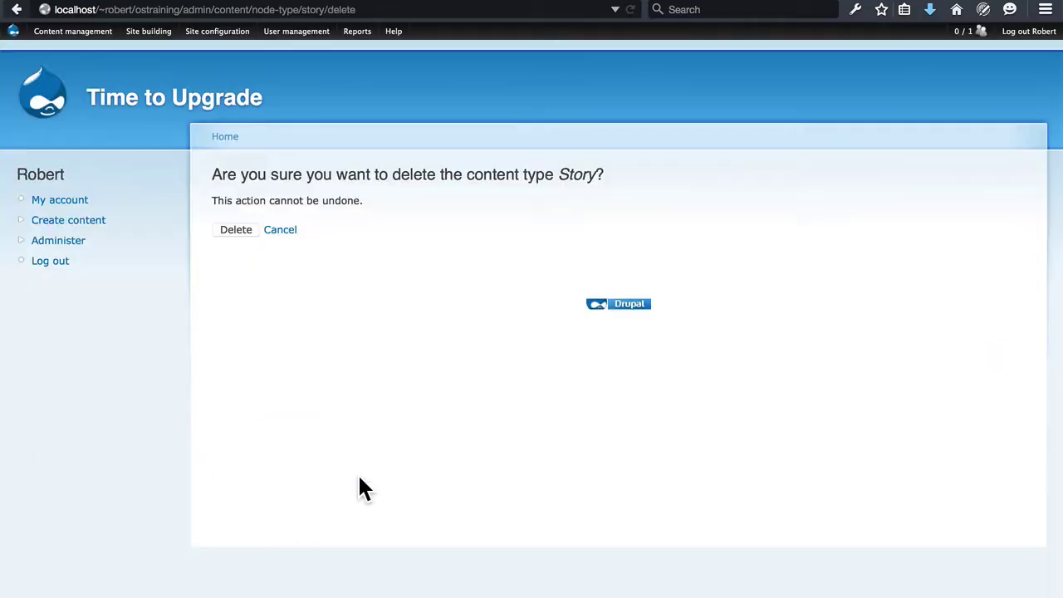
pyautogui.click(226, 232)
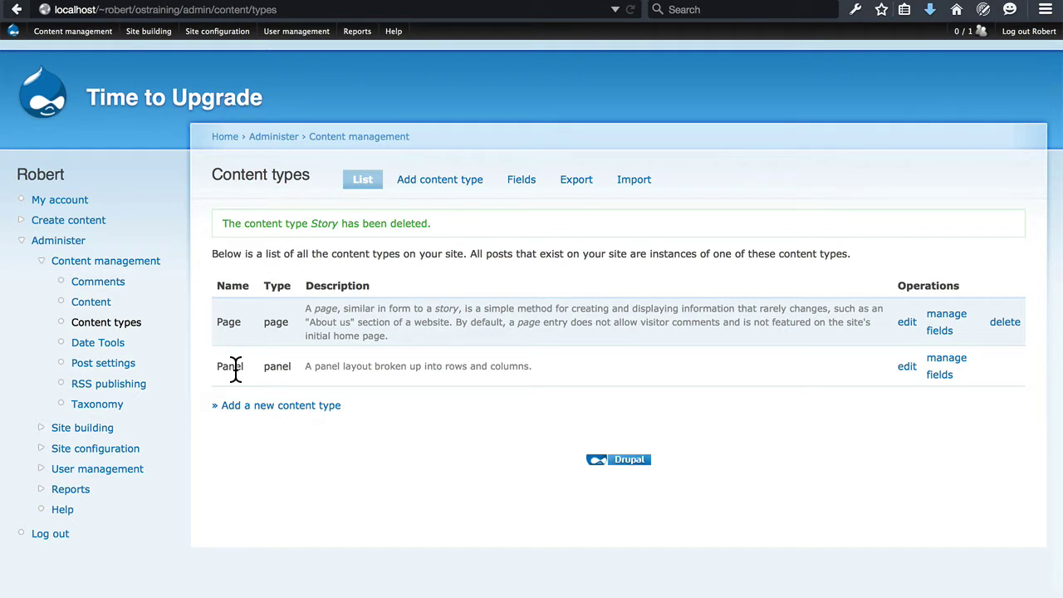
# Start a new content type with the name Article and the machine-readable type article.
pyautogui.click(439, 190)
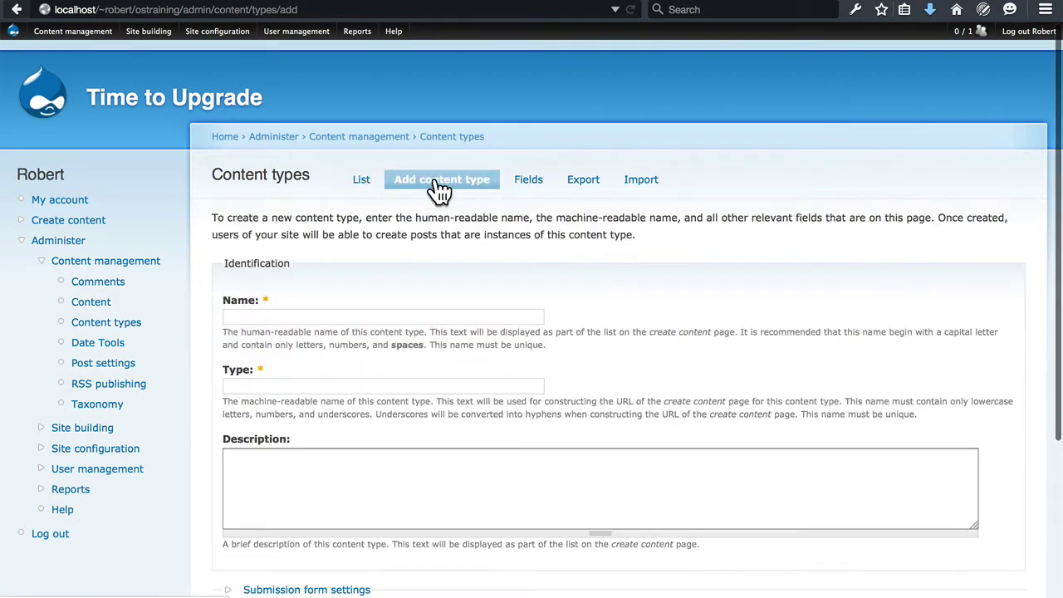
pyautogui.click(261, 316)
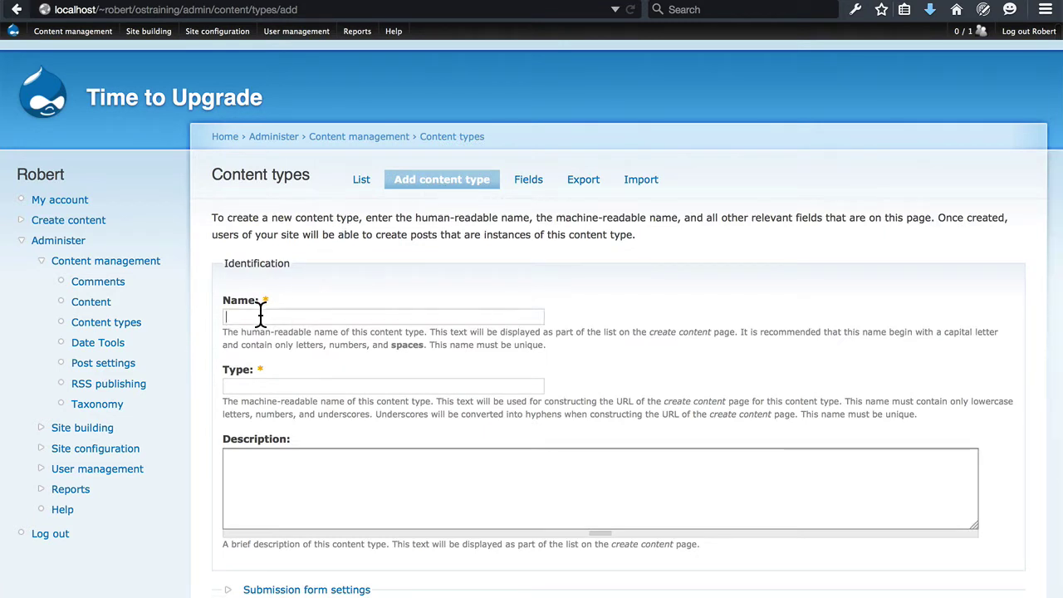
pyautogui.write('Article')
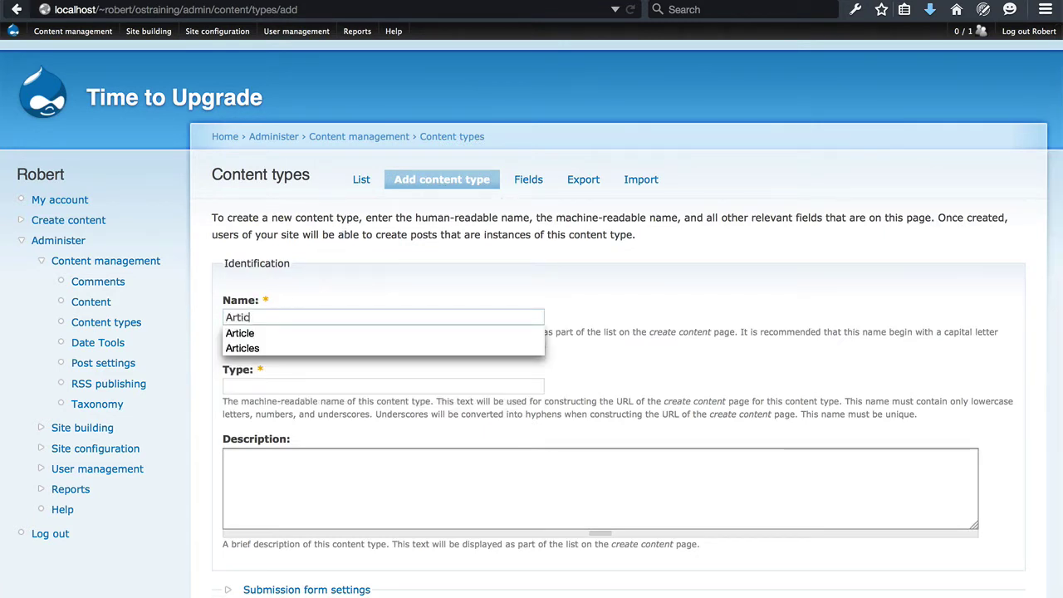
pyautogui.doubleClick(261, 315)
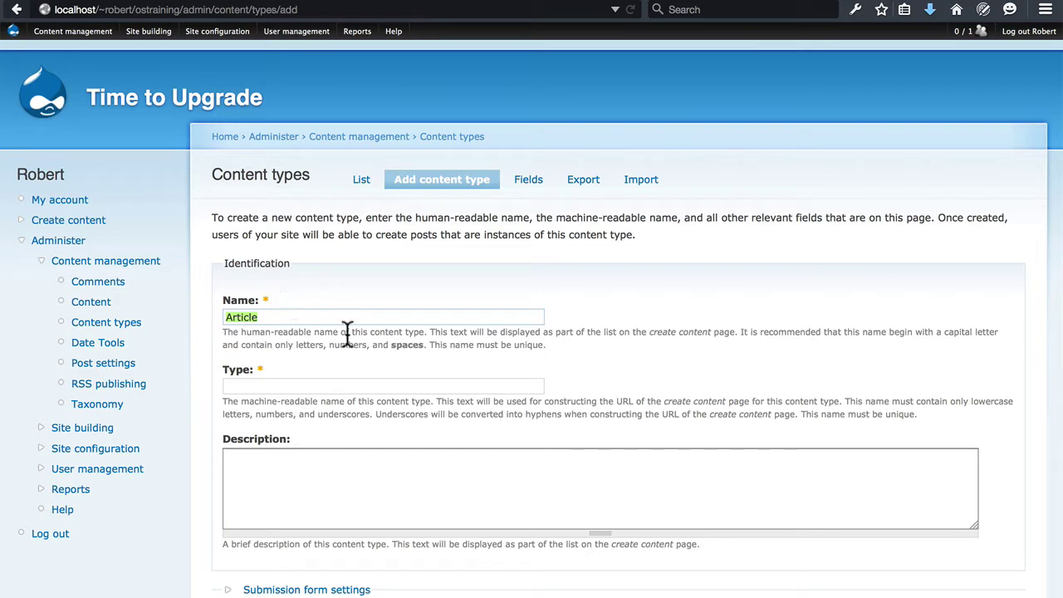
pyautogui.click(277, 386)
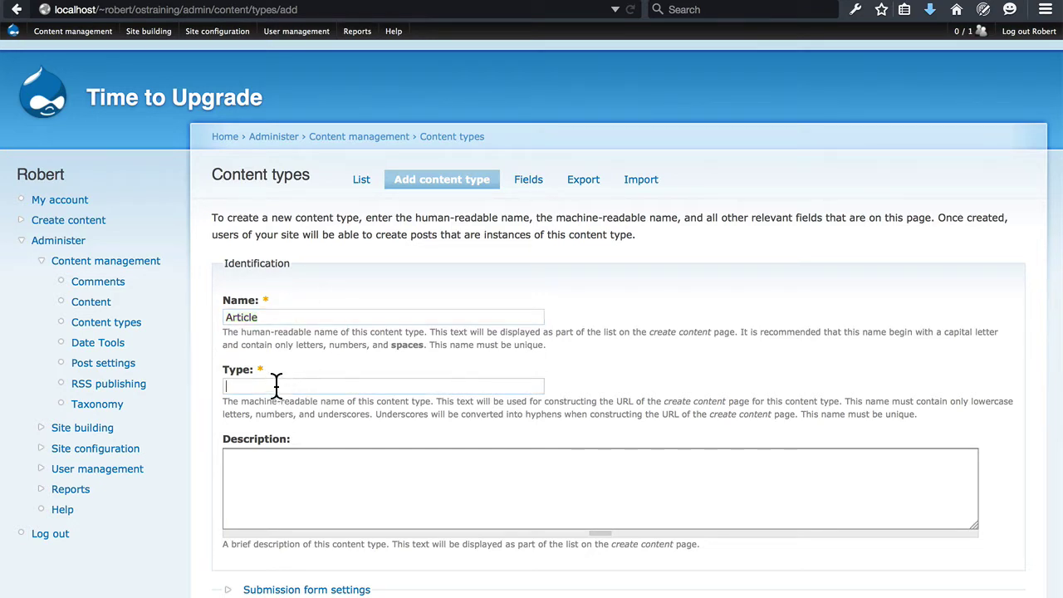
pyautogui.write('article')
pyautogui.click(604, 364)
pyautogui.scroll(-5, 604, 364)
pyautogui.rightClick(603, 364)
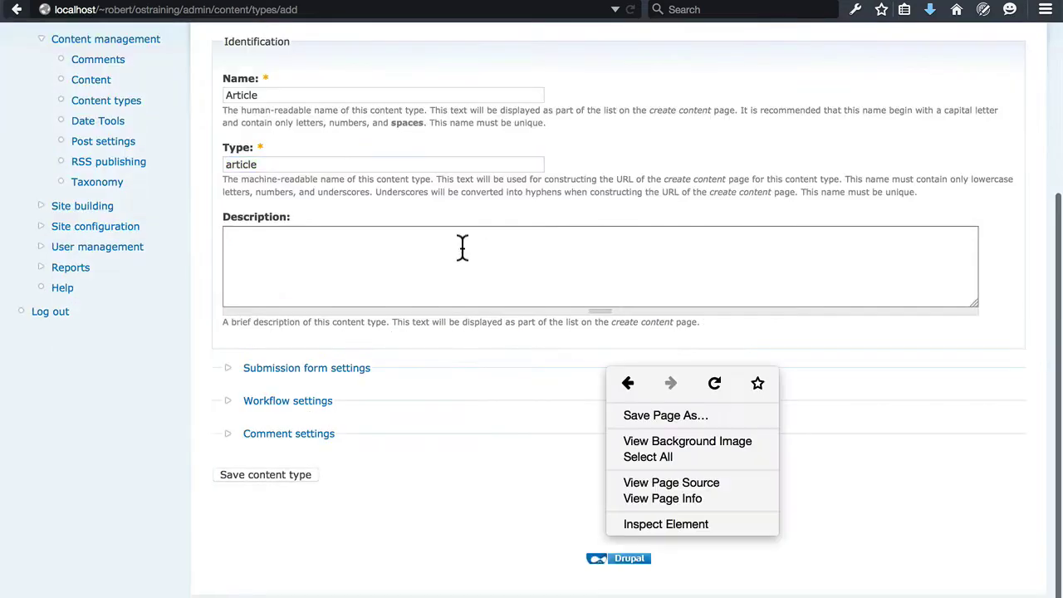
pyautogui.click(480, 351)
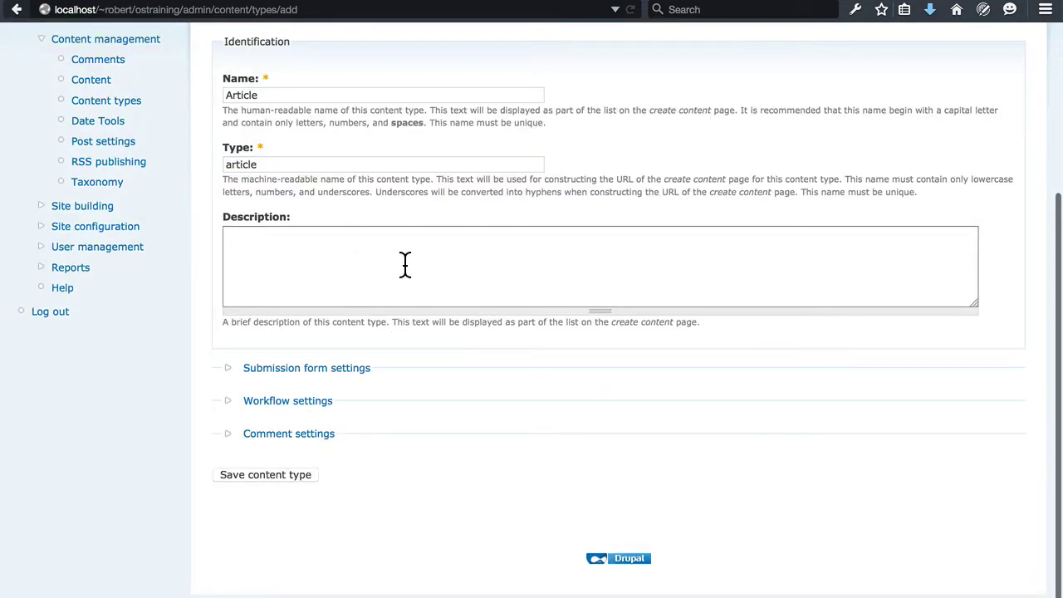
# Expand and examine the new content type's submission form settings and workflow settings.
pyautogui.click(307, 368)
pyautogui.scroll(-3, 548, 308)
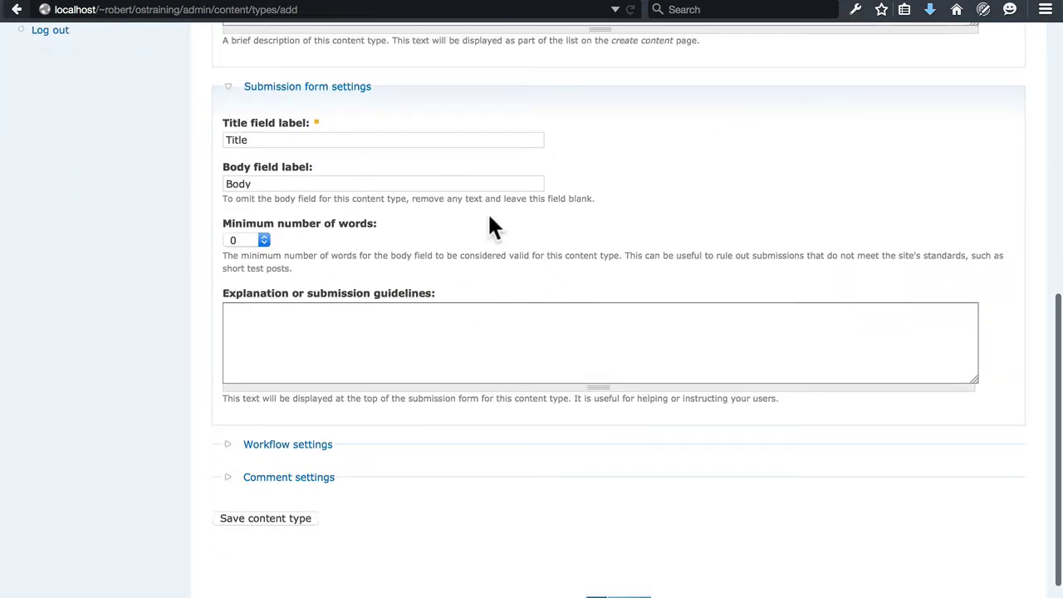
pyautogui.scroll(-1, 534, 264)
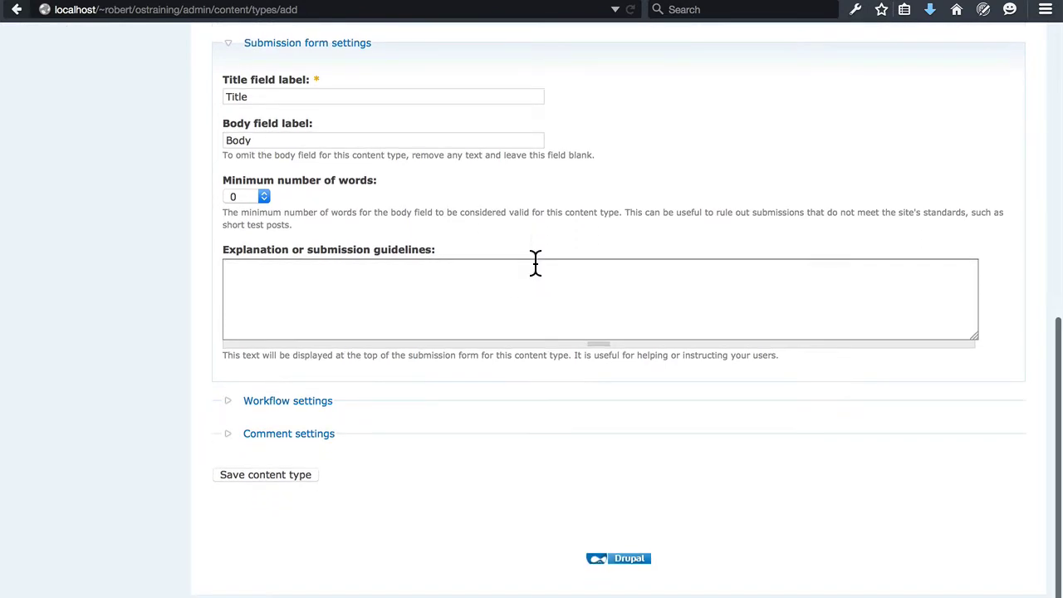
pyautogui.click(318, 405)
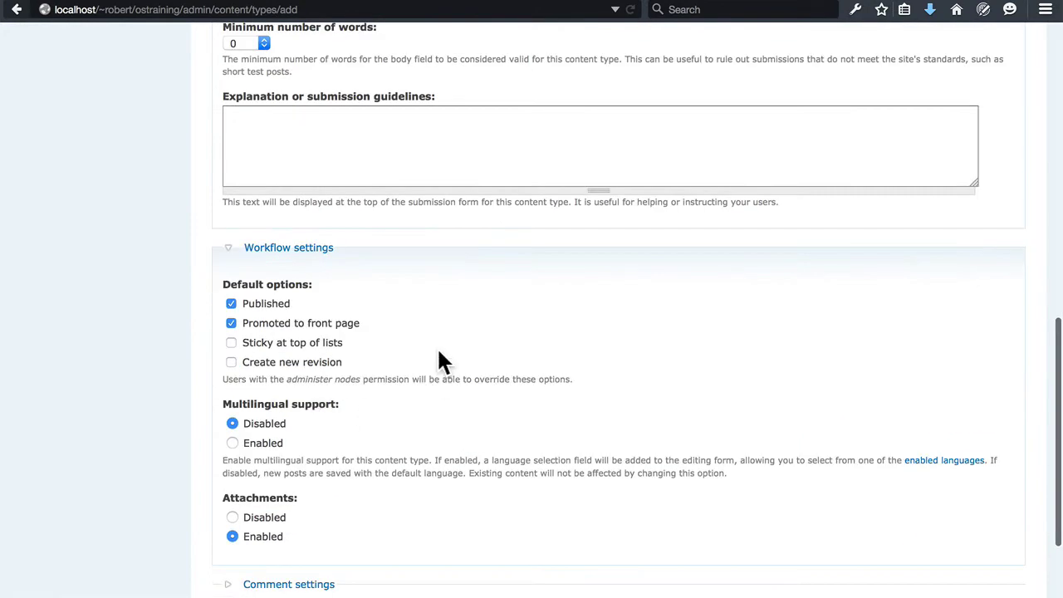
pyautogui.click(231, 304)
pyautogui.click(241, 304)
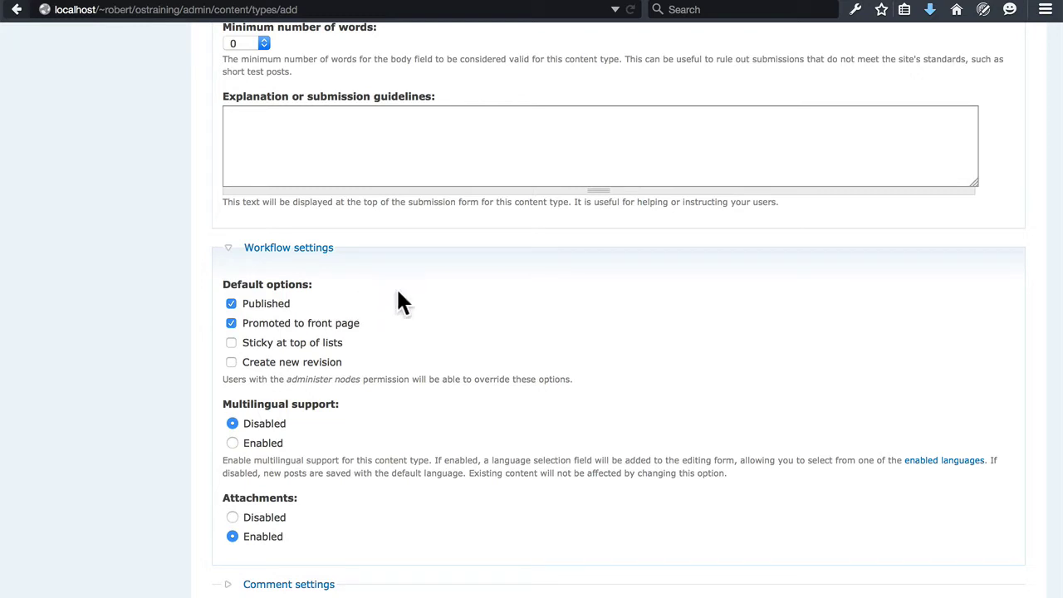
# Review the comment settings, keeping the defaults, and save the Article content type.
pyautogui.scroll(-4, 411, 300)
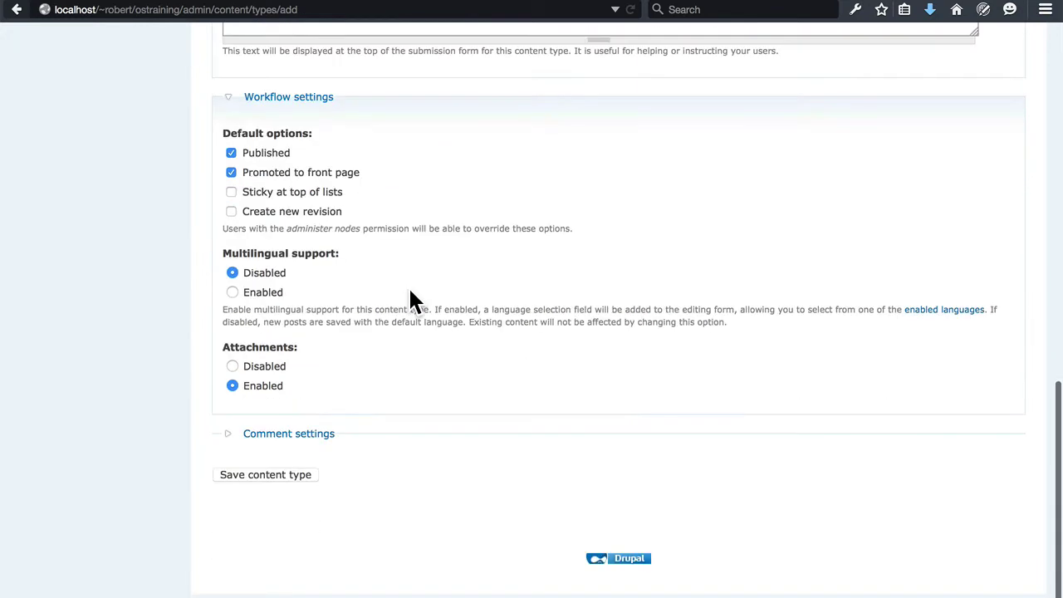
pyautogui.click(321, 448)
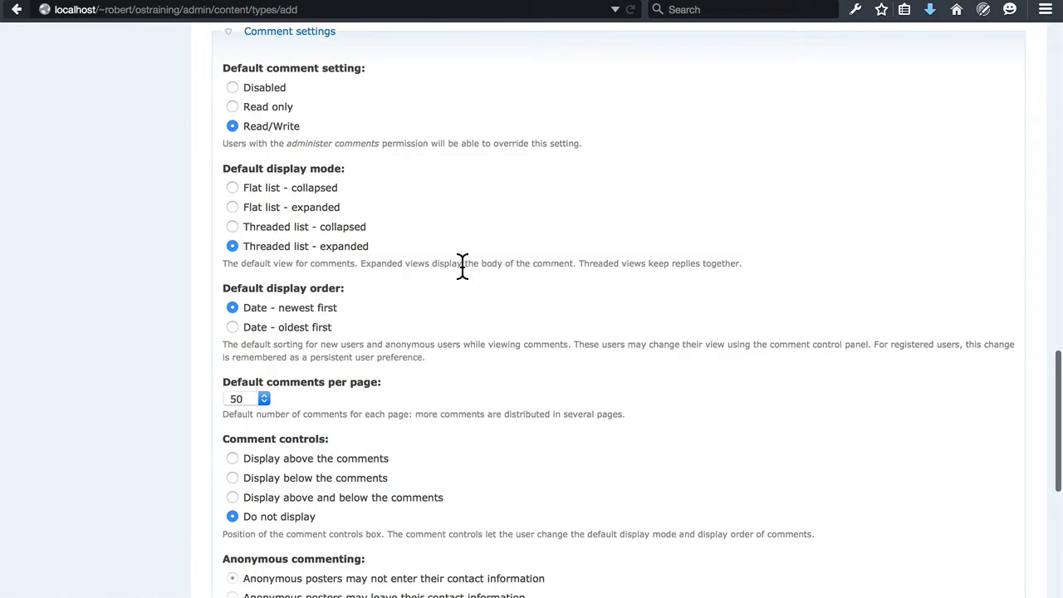
pyautogui.scroll(1, 463, 266)
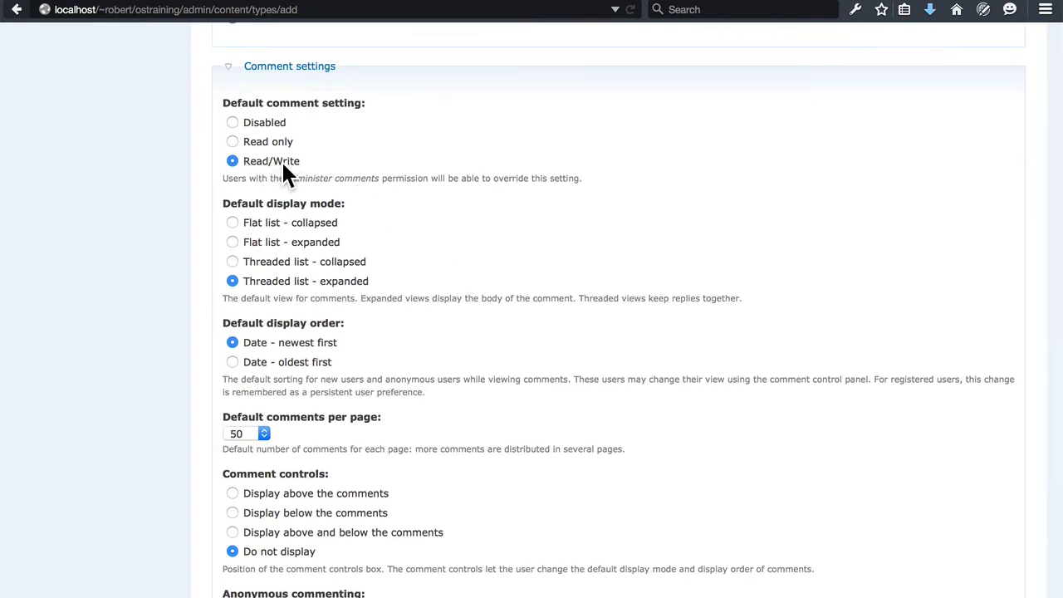
pyautogui.scroll(-3, 449, 166)
pyautogui.scroll(-10, 449, 174)
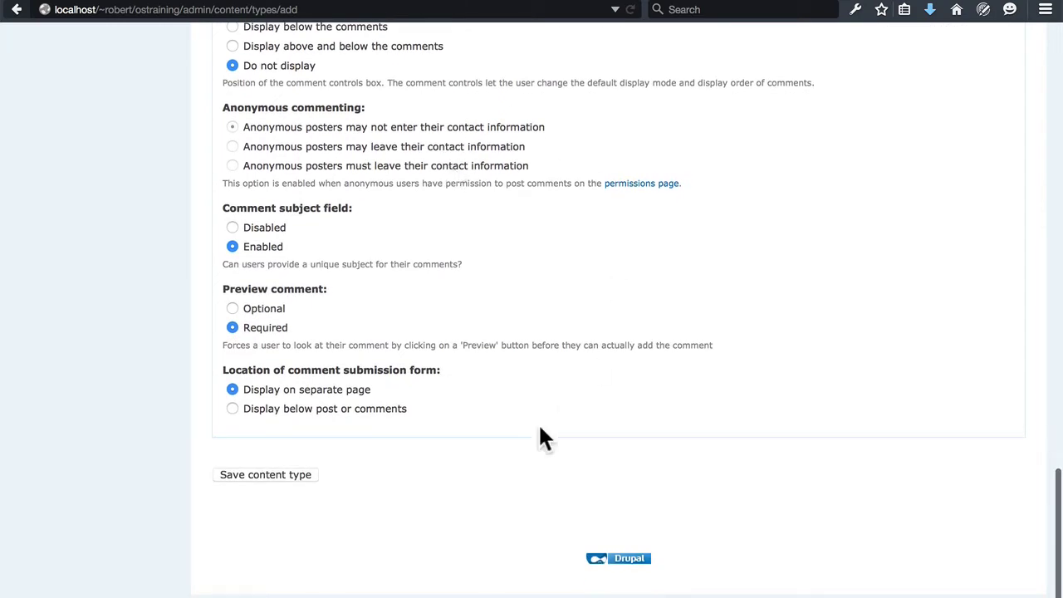
pyautogui.click(281, 475)
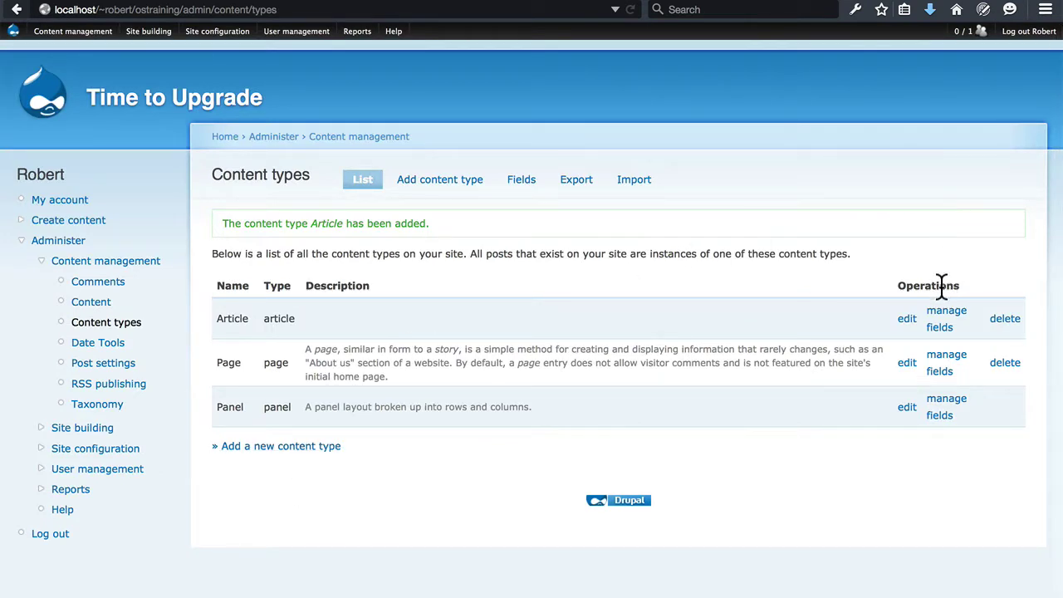
# Define a new field for the Article content type with label Image, name field_image, type File and the Image widget.
pyautogui.click(945, 319)
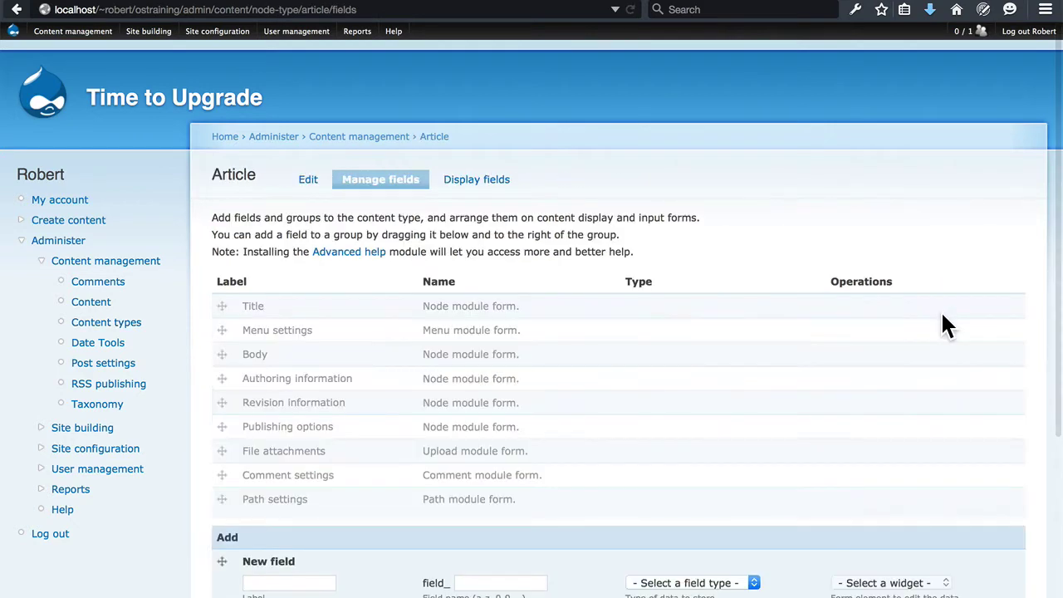
pyautogui.scroll(-3, 565, 326)
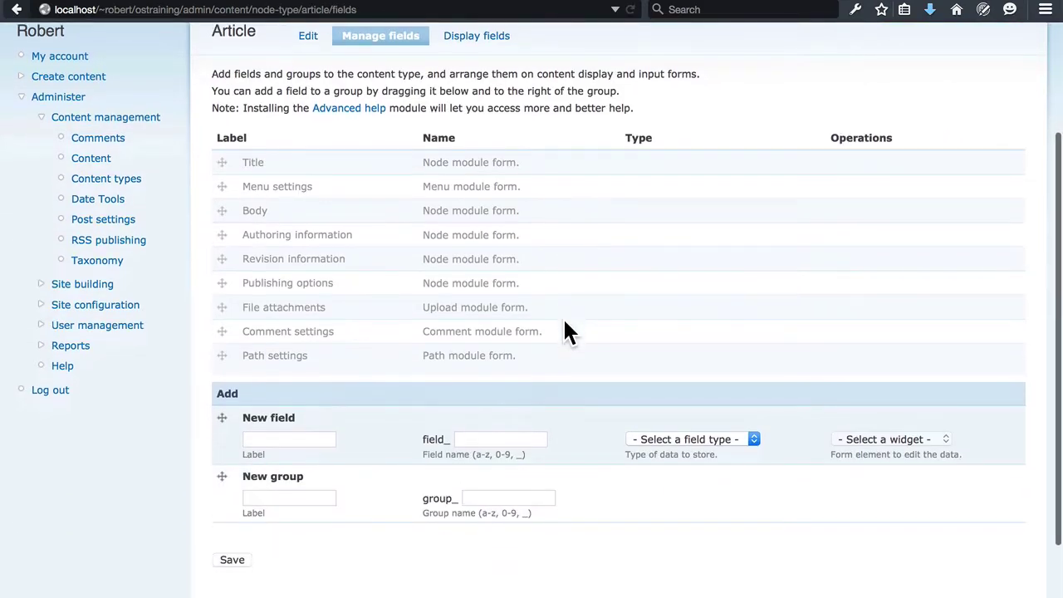
pyautogui.click(294, 439)
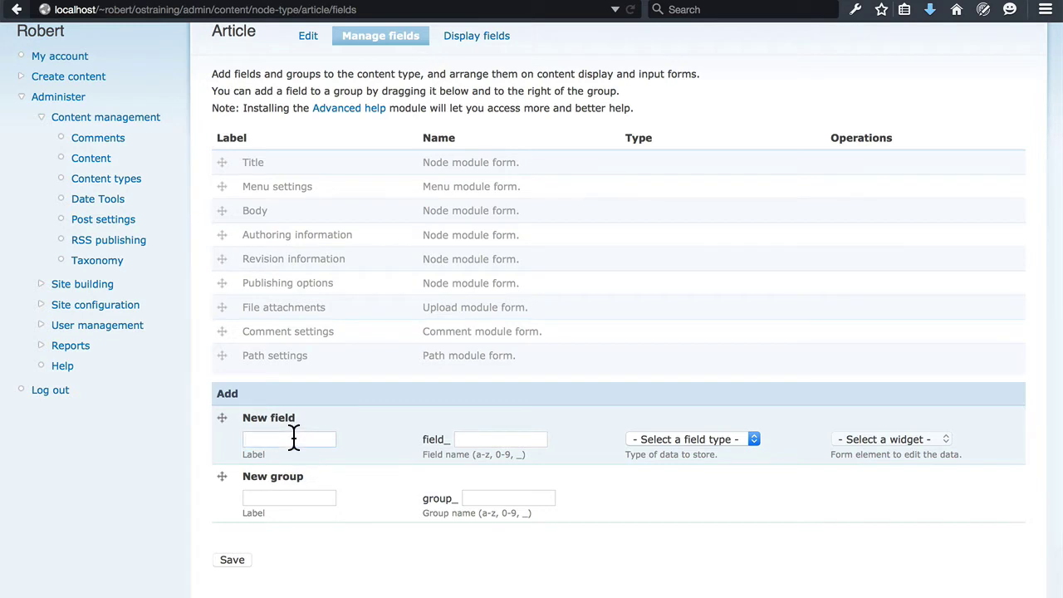
pyautogui.write('Imageimage')
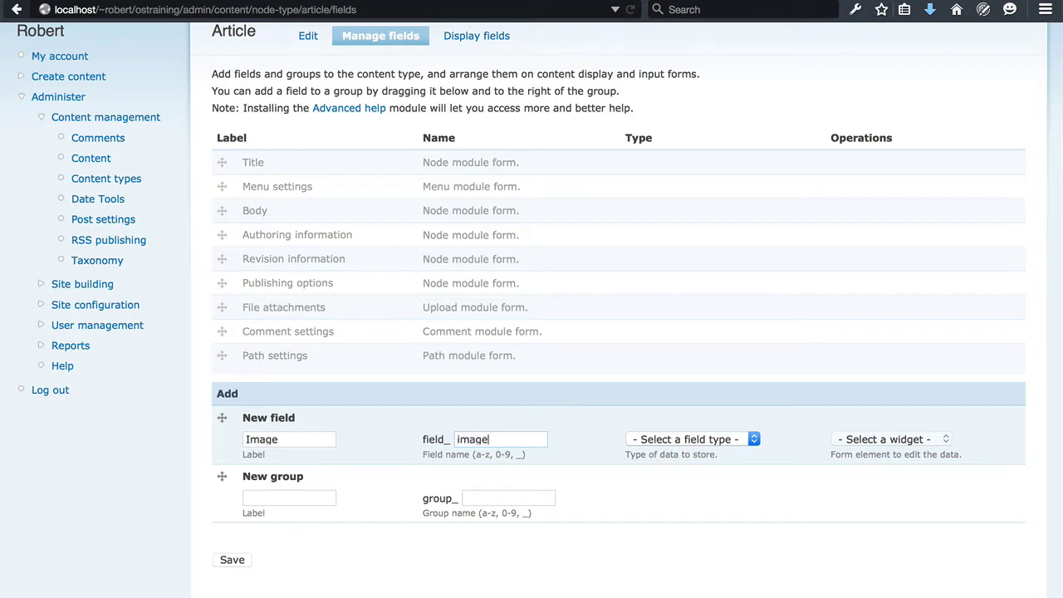
pyautogui.click(711, 440)
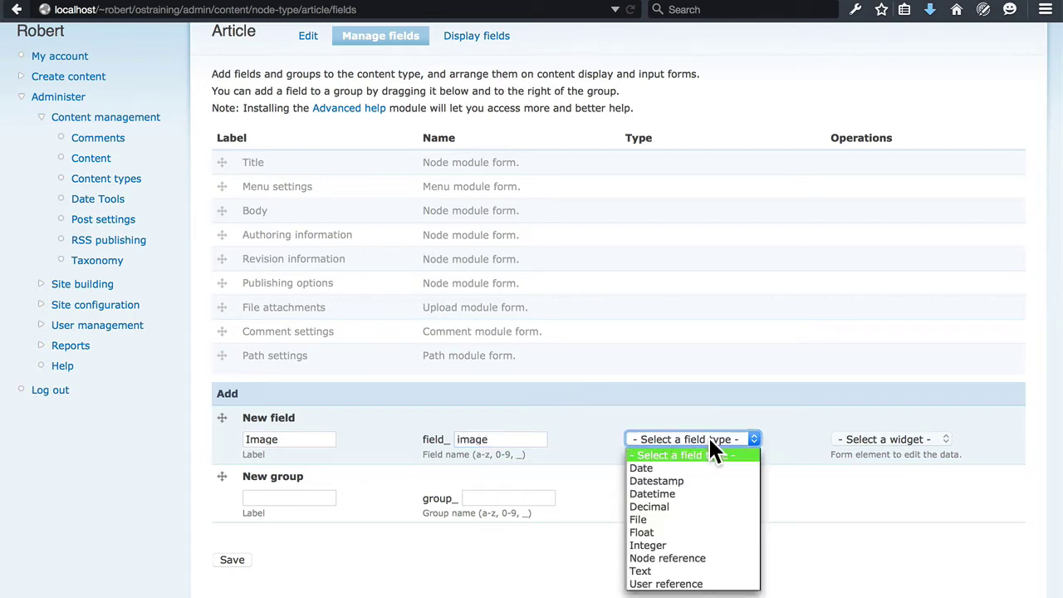
pyautogui.click(674, 520)
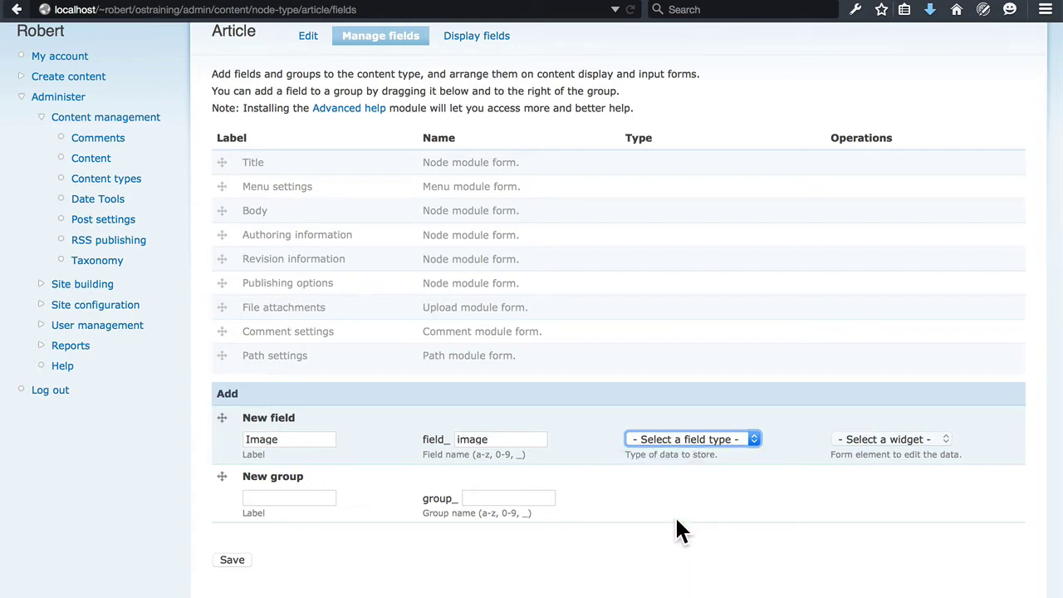
pyautogui.click(861, 441)
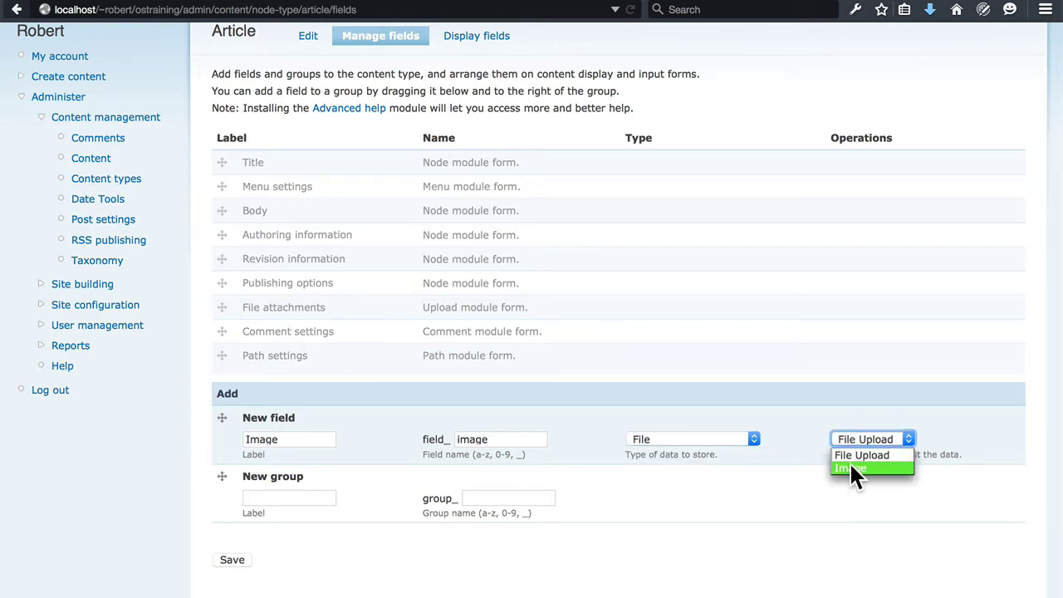
pyautogui.click(851, 469)
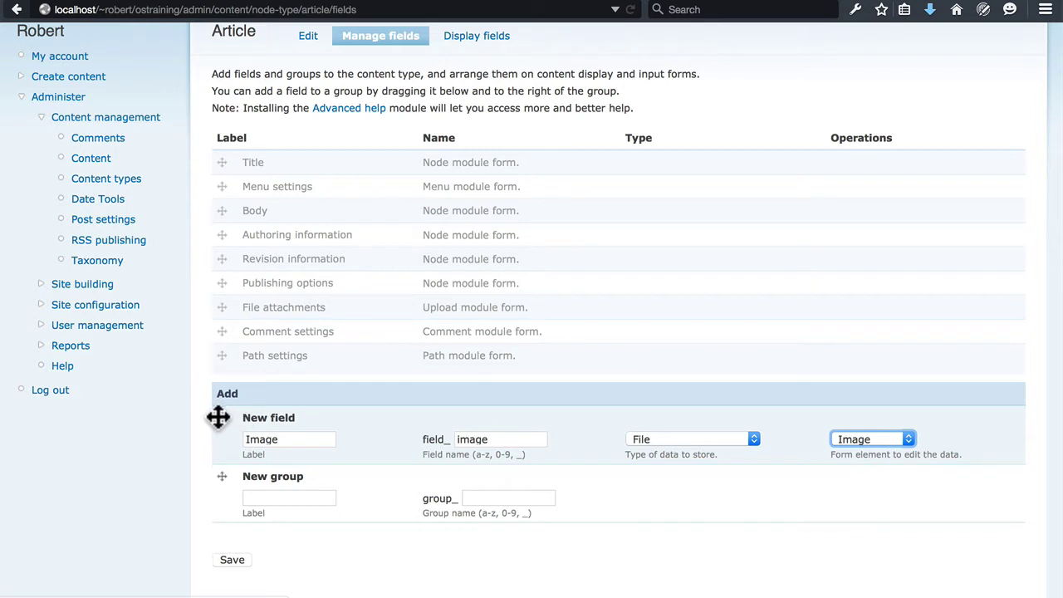
# Move the new Image field between Menu settings and Body in the Article field order and save the field list.
pyautogui.moveTo(217, 422); pyautogui.dragTo(214, 215)
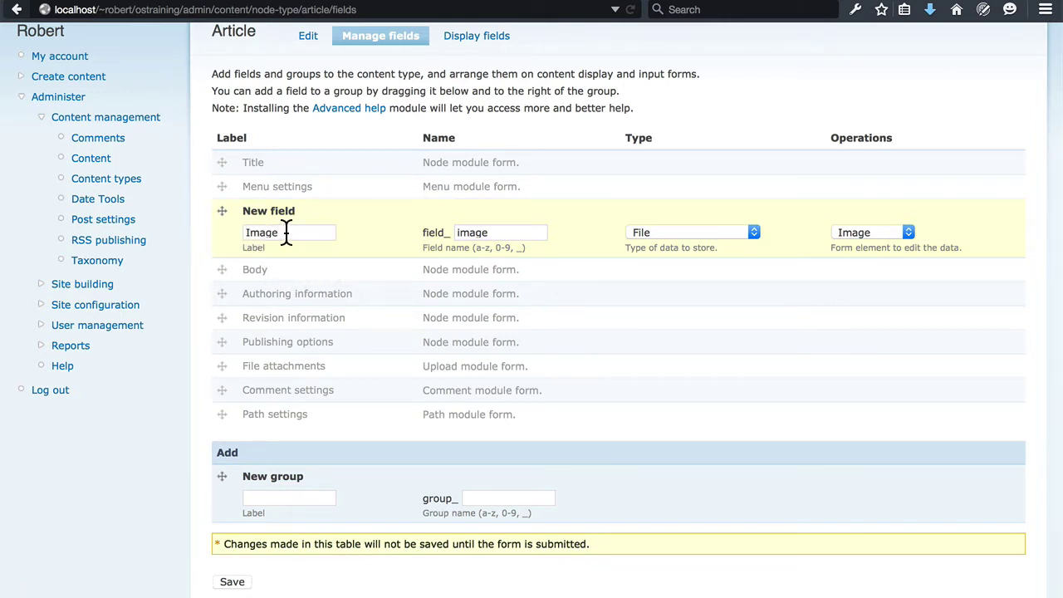
pyautogui.scroll(-3, 274, 268)
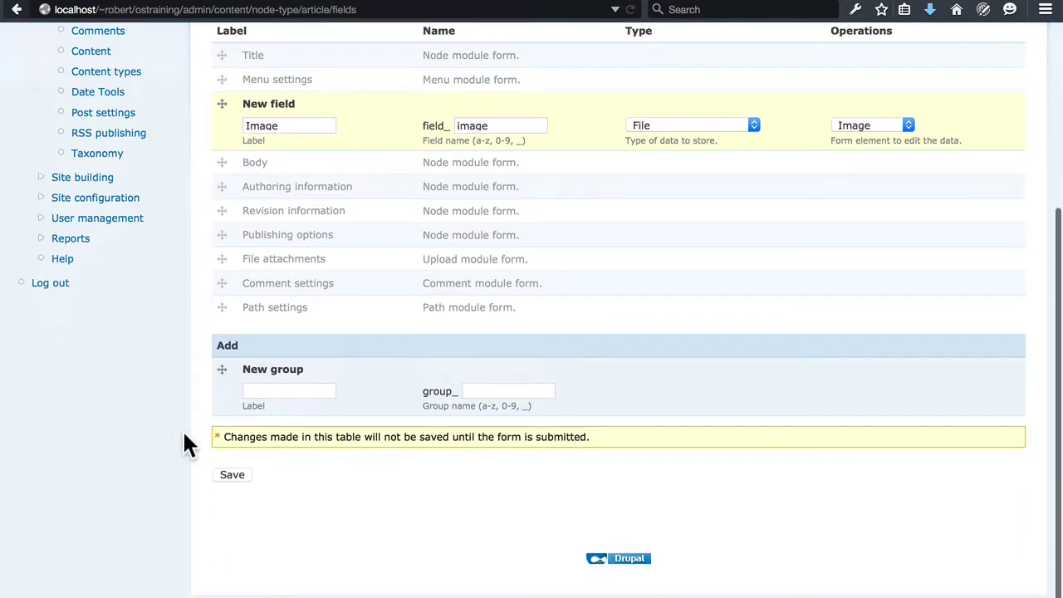
pyautogui.click(230, 476)
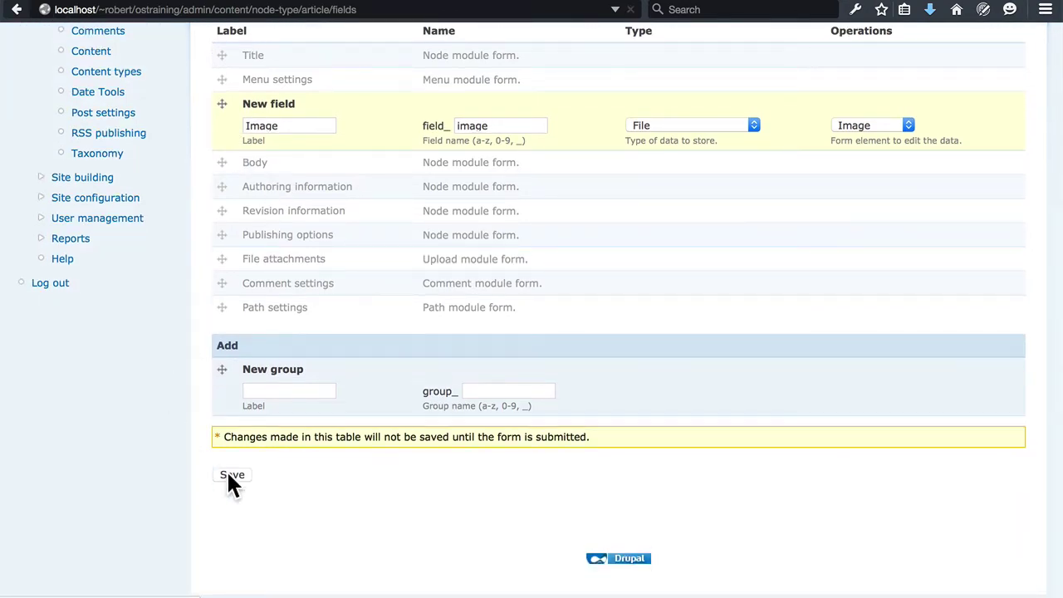
# Review the Image field's settings, including its file size restrictions, keep the defaults and save the field settings.
pyautogui.scroll(-5, 194, 265)
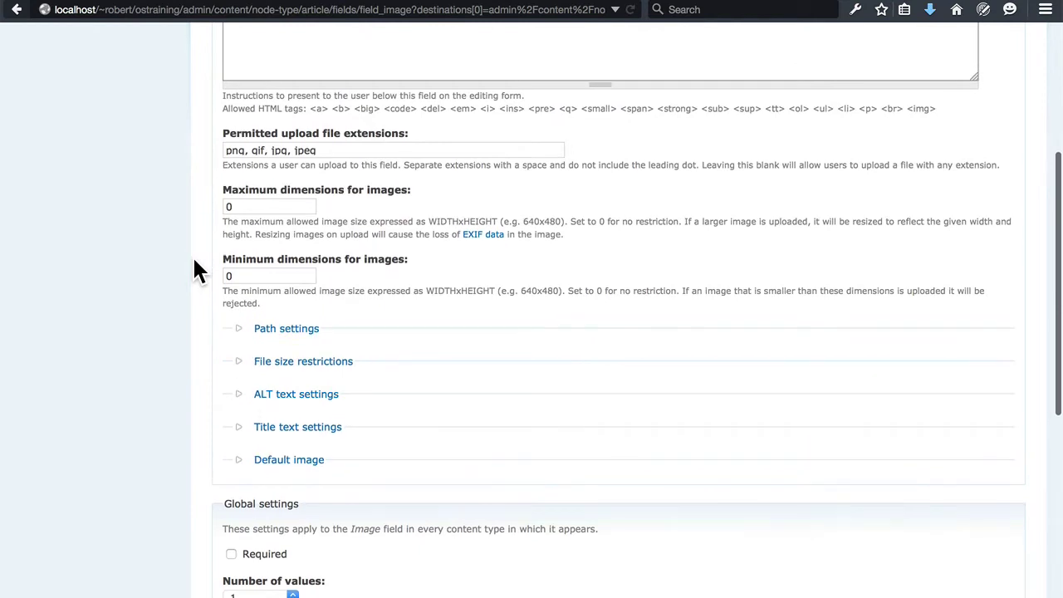
pyautogui.scroll(-3, 193, 268)
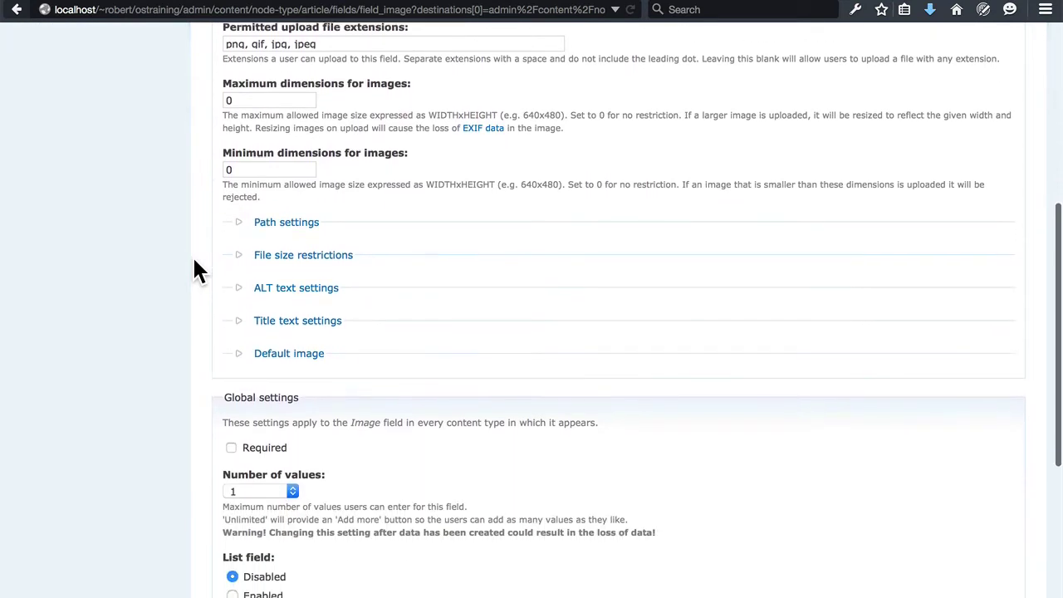
pyautogui.scroll(6, 195, 260)
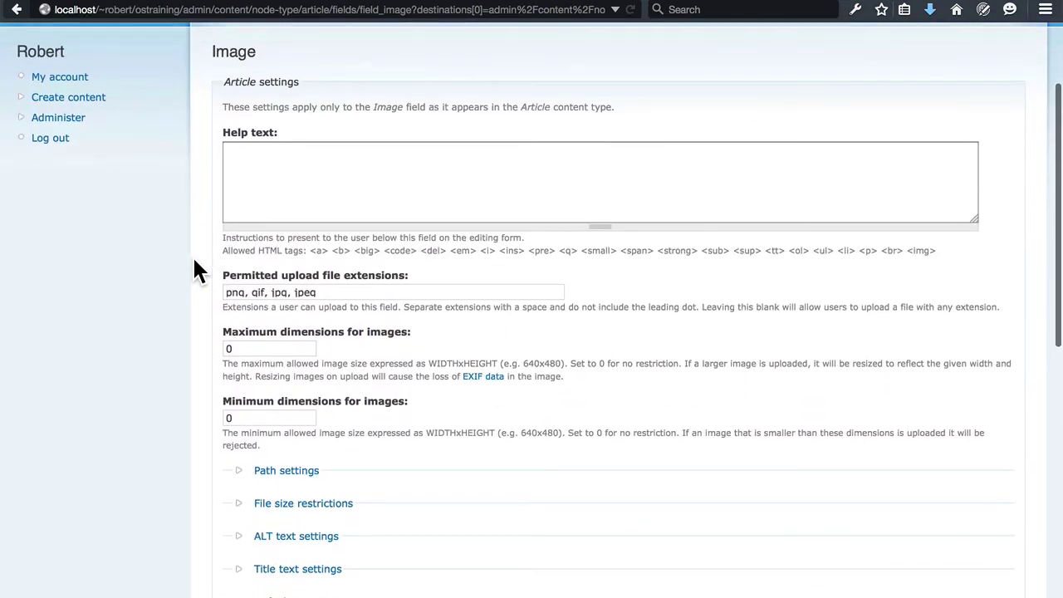
pyautogui.scroll(-2, 193, 270)
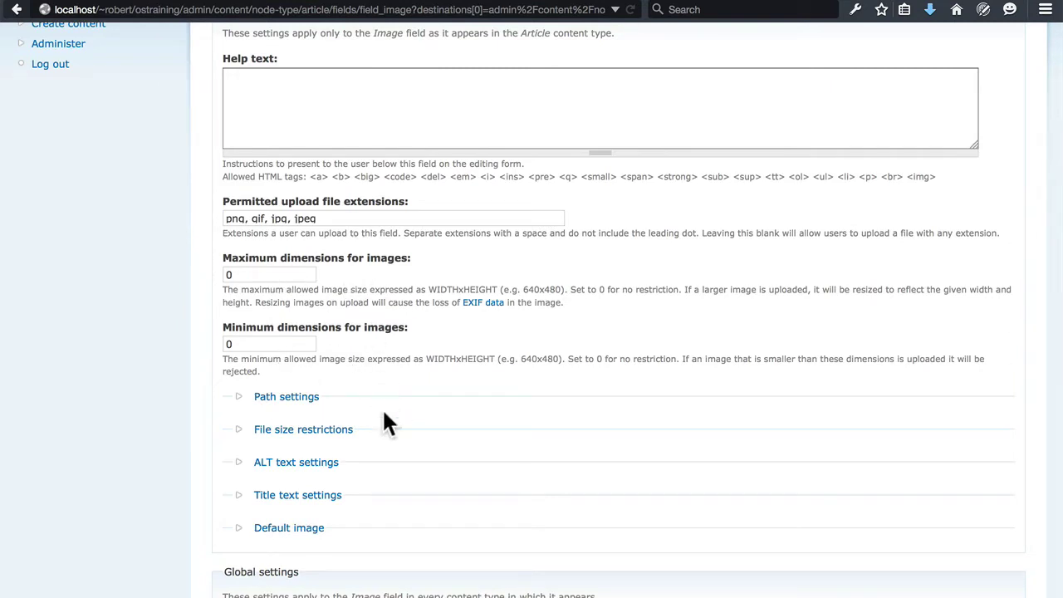
pyautogui.click(324, 430)
pyautogui.scroll(-5, 419, 406)
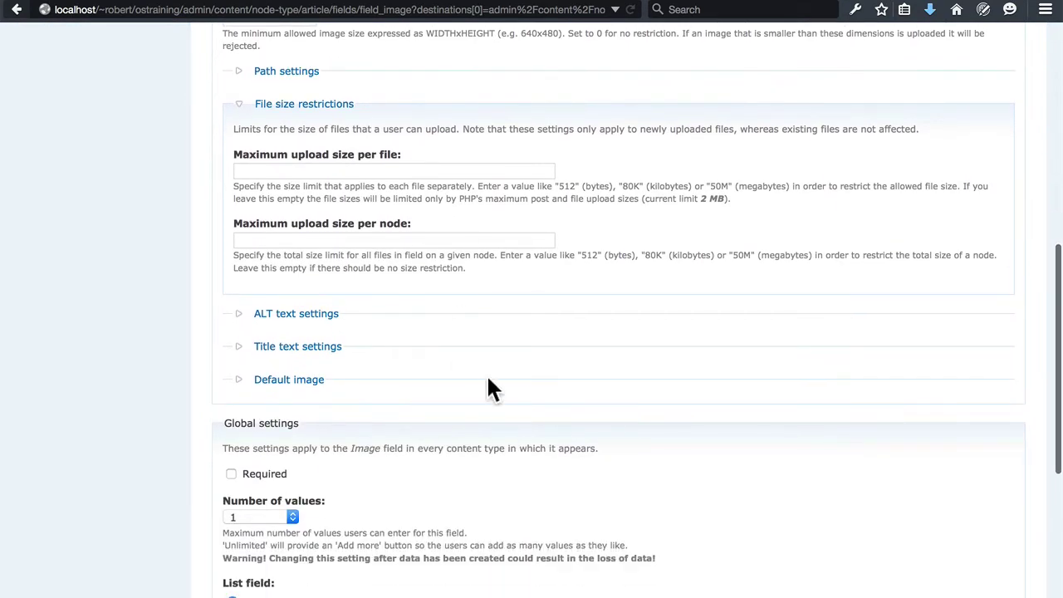
pyautogui.scroll(-2, 457, 263)
pyautogui.scroll(-5, 457, 263)
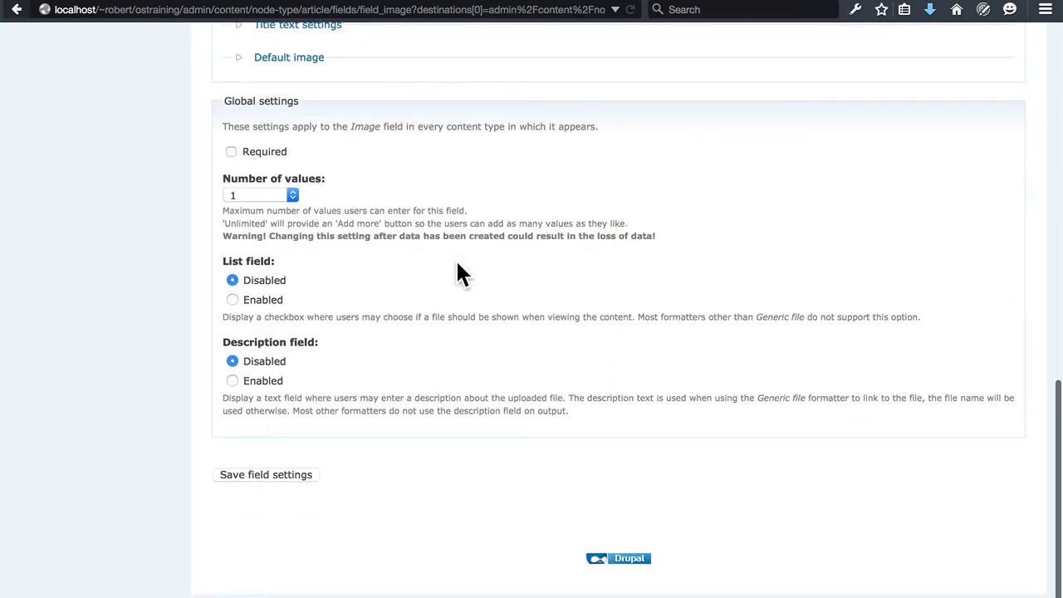
pyautogui.click(282, 477)
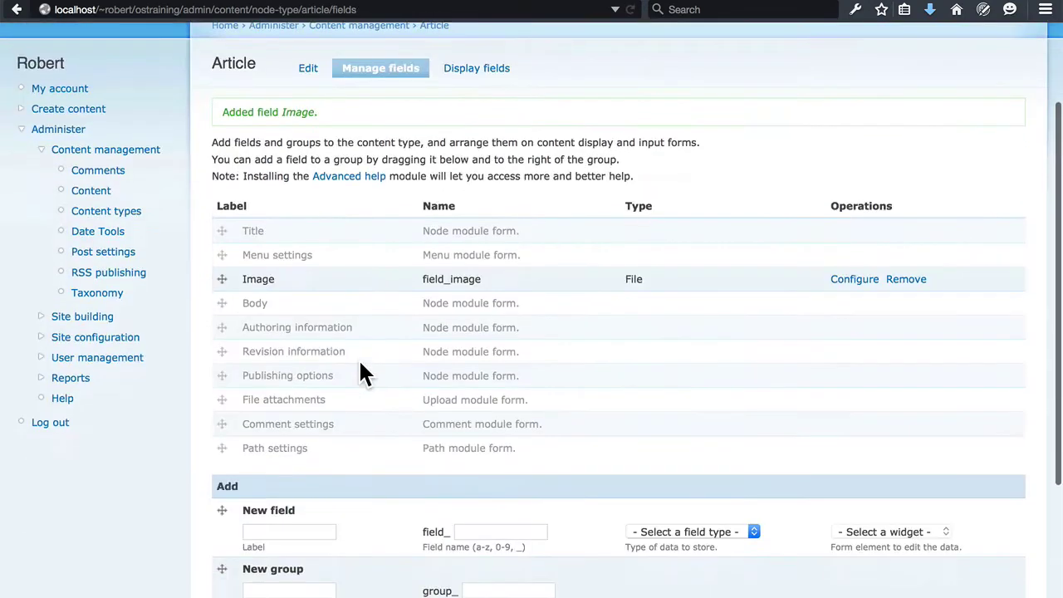
# Set the Image field's label to <Hidden> in the Article display settings and save.
pyautogui.scroll(-2, 361, 374)
pyautogui.scroll(-2, 360, 364)
pyautogui.scroll(6, 360, 364)
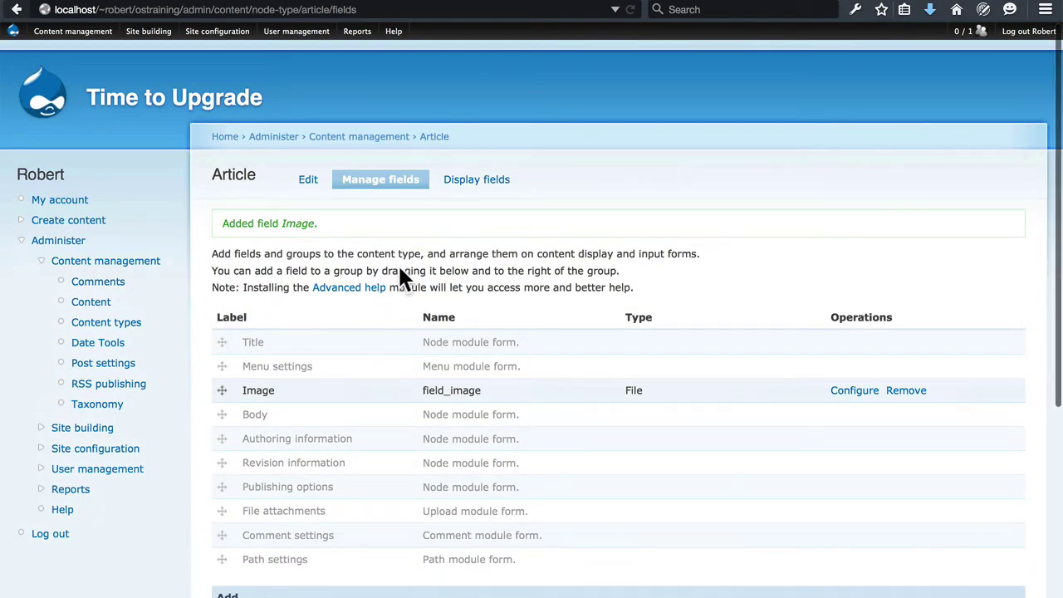
pyautogui.click(475, 188)
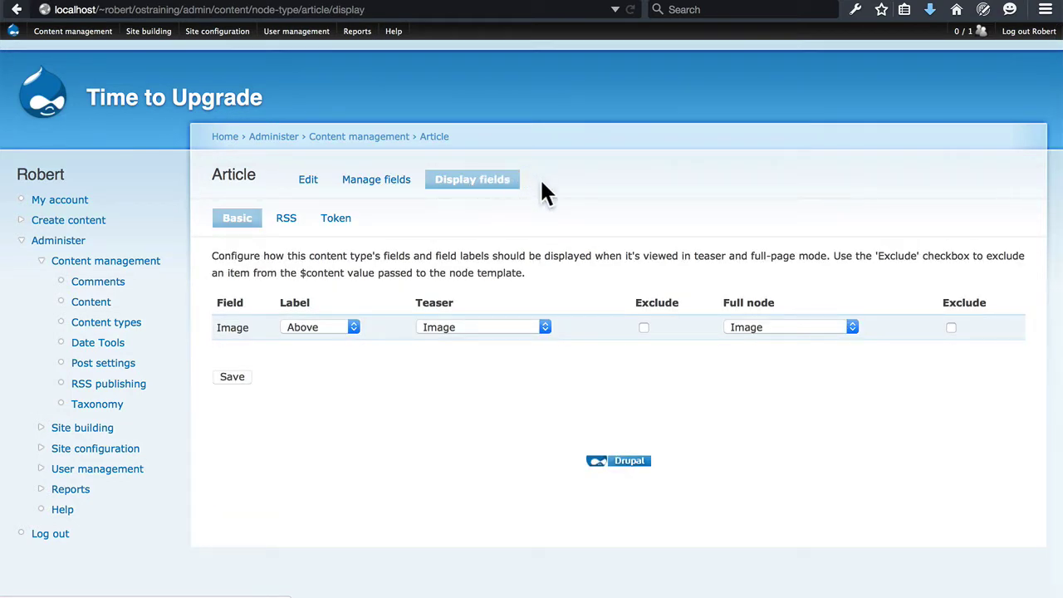
pyautogui.click(320, 327)
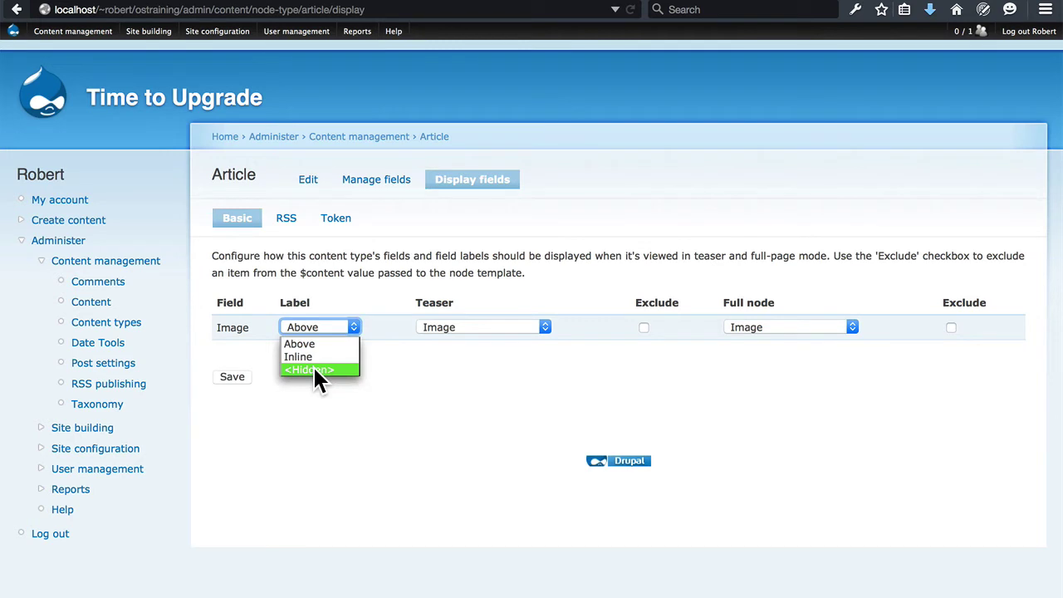
pyautogui.click(316, 369)
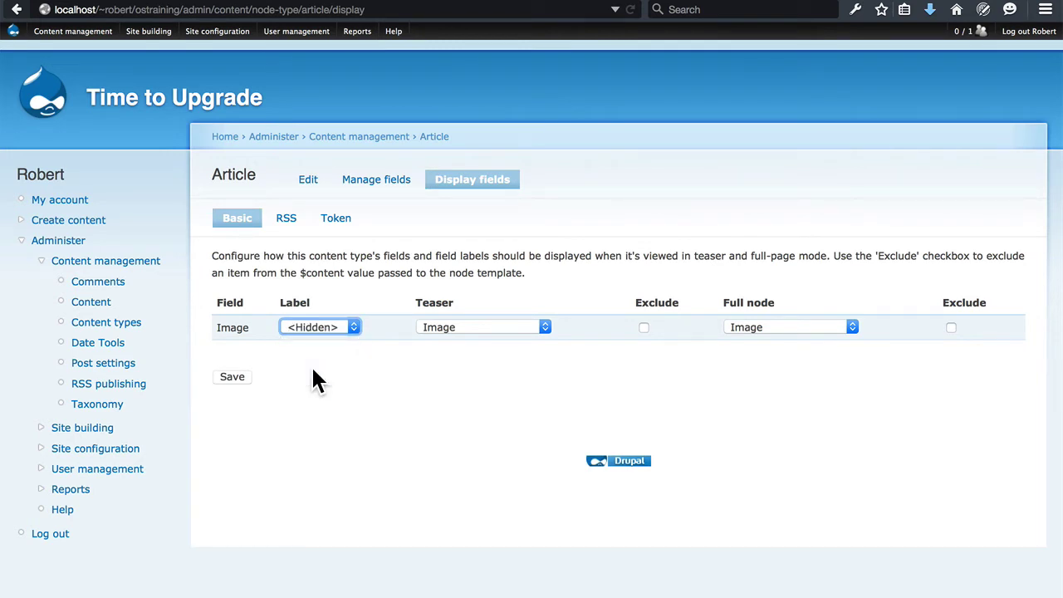
pyautogui.click(229, 379)
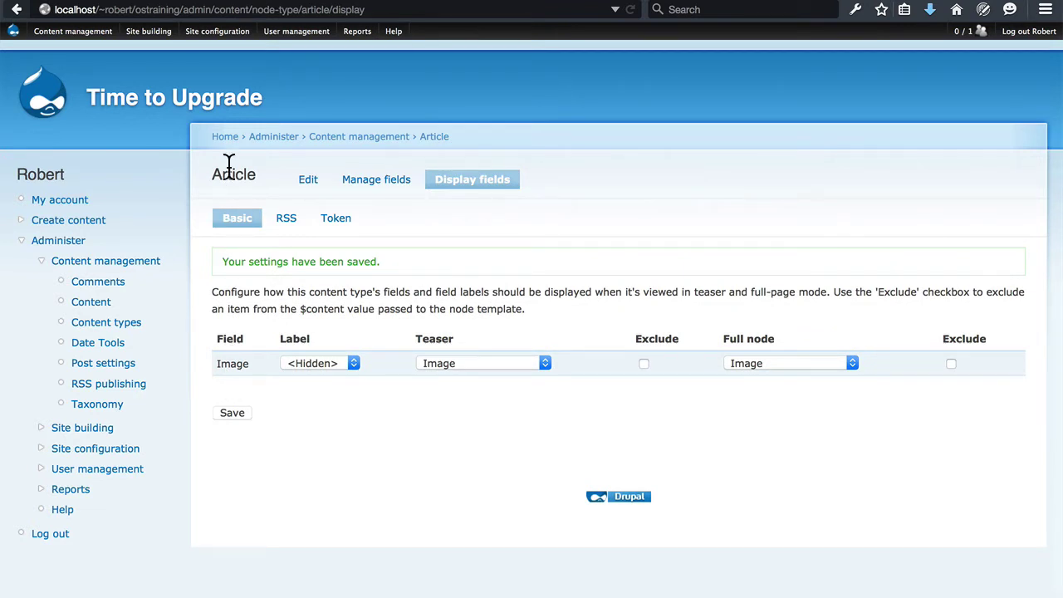
# Start another new content type with the name Event and the machine-readable type event.
pyautogui.moveTo(73, 31)
pyautogui.moveTo(83, 100)
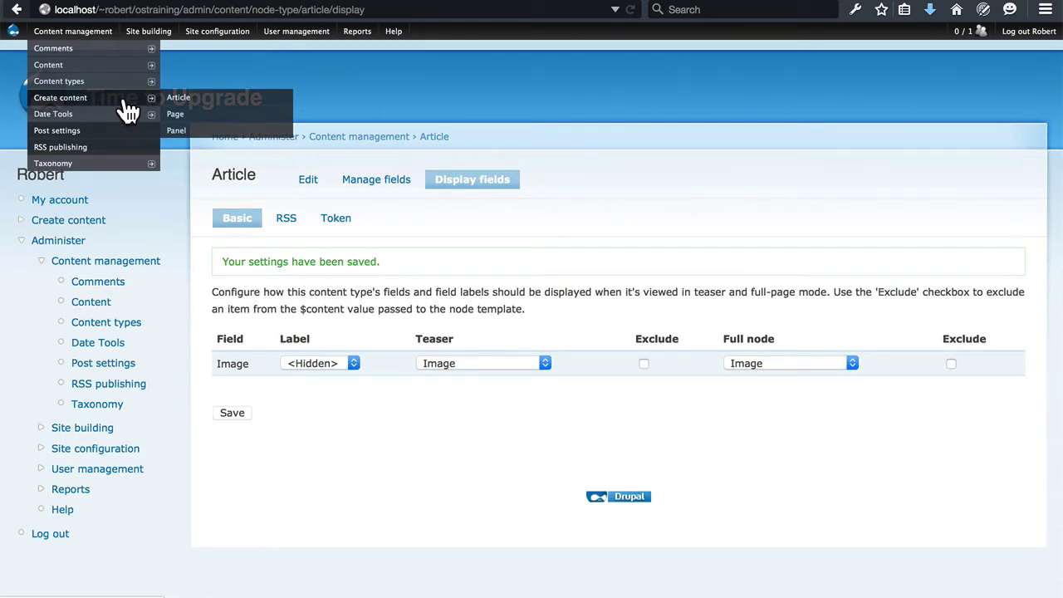
pyautogui.moveTo(118, 83)
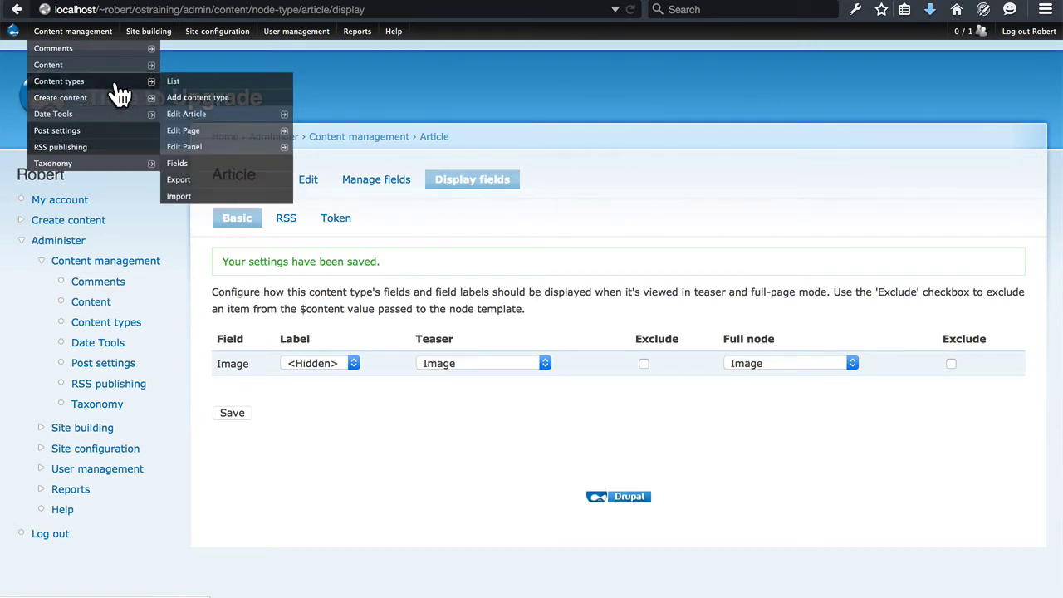
pyautogui.click(187, 103)
pyautogui.click(270, 316)
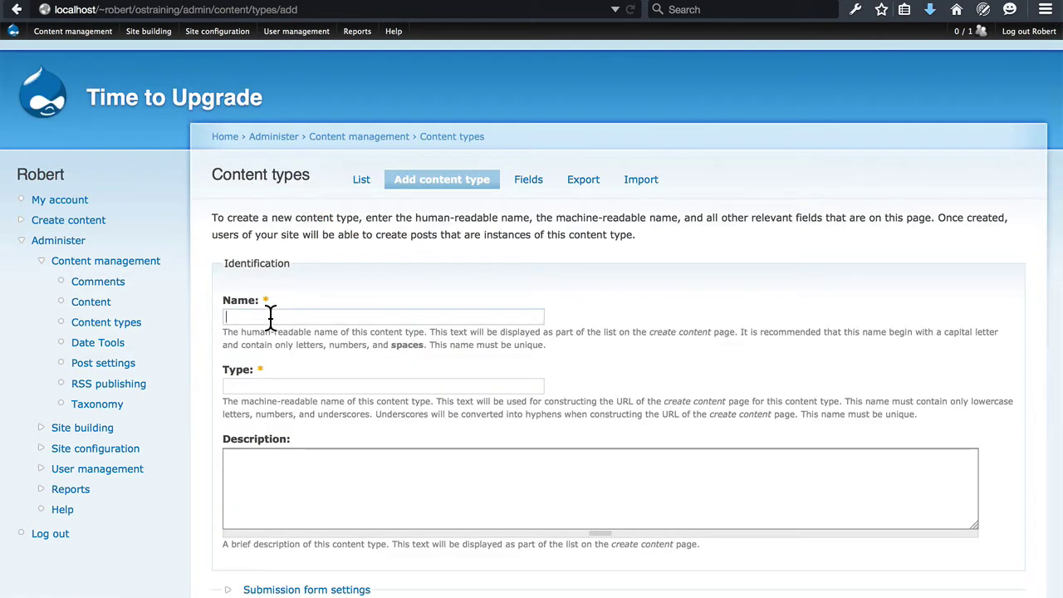
pyautogui.write('Event')
pyautogui.click(321, 384)
pyautogui.click(320, 382)
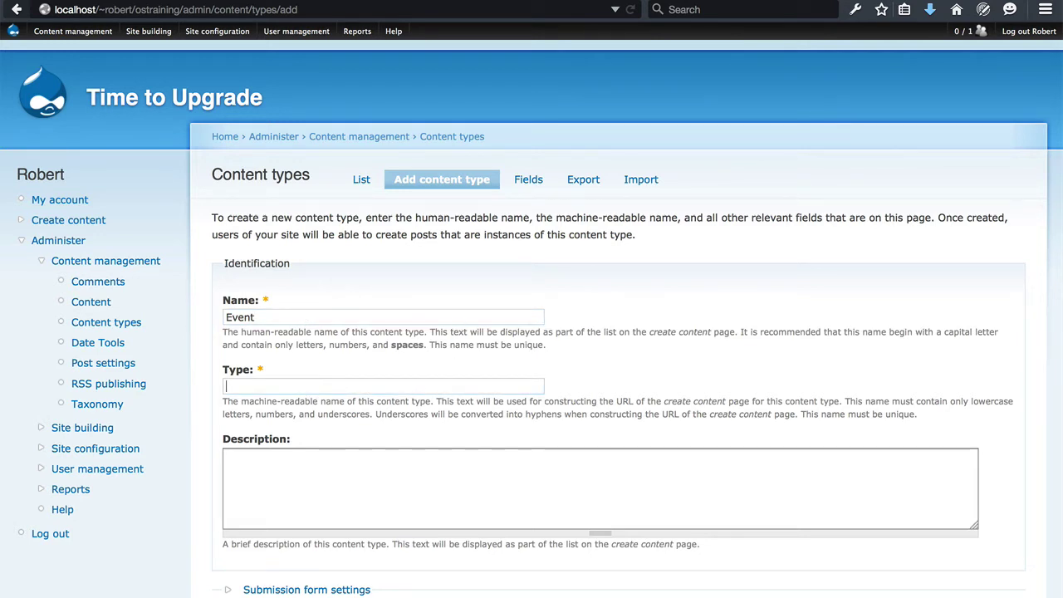
pyautogui.write('event')
# Enter the description "Use this content type to add events to our event page." and save the Event content type.
pyautogui.scroll(-3, 563, 356)
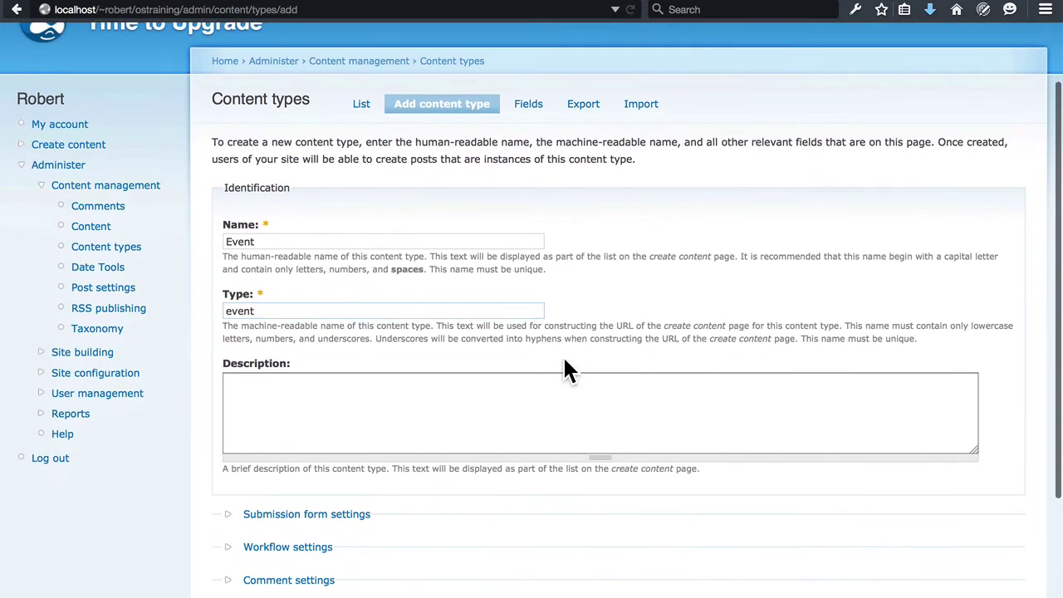
pyautogui.click(565, 359)
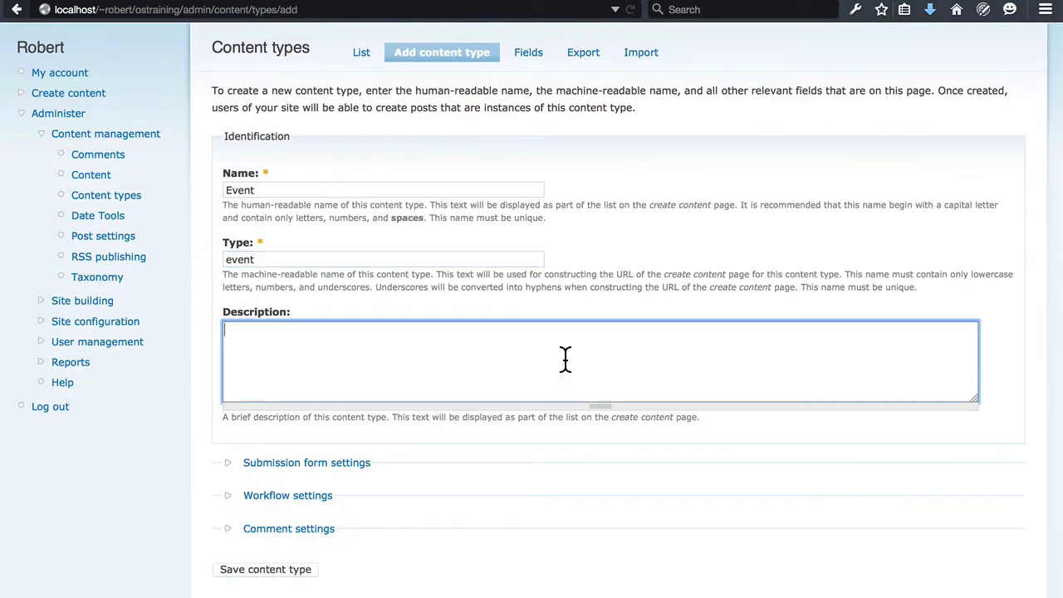
pyautogui.write('Use this content type')
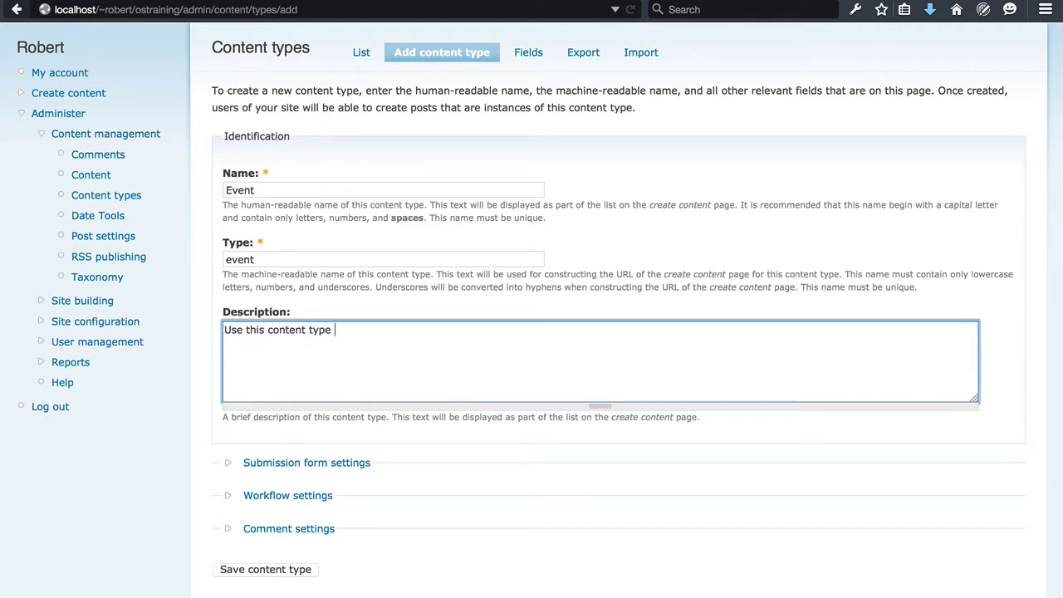
pyautogui.write(' to add events to our event pag')
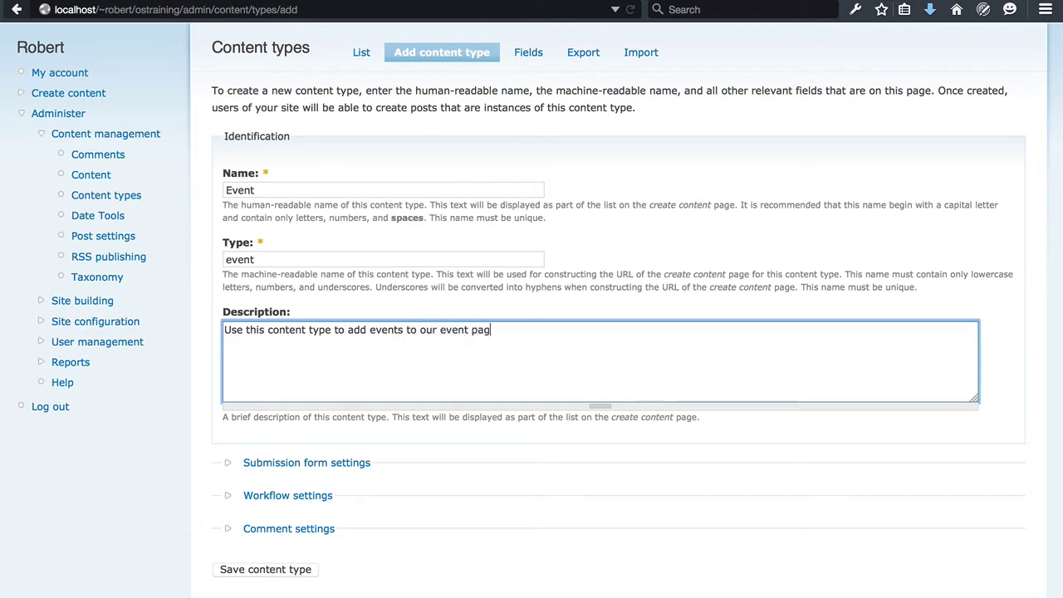
pyautogui.write('e.')
pyautogui.scroll(-3, 404, 461)
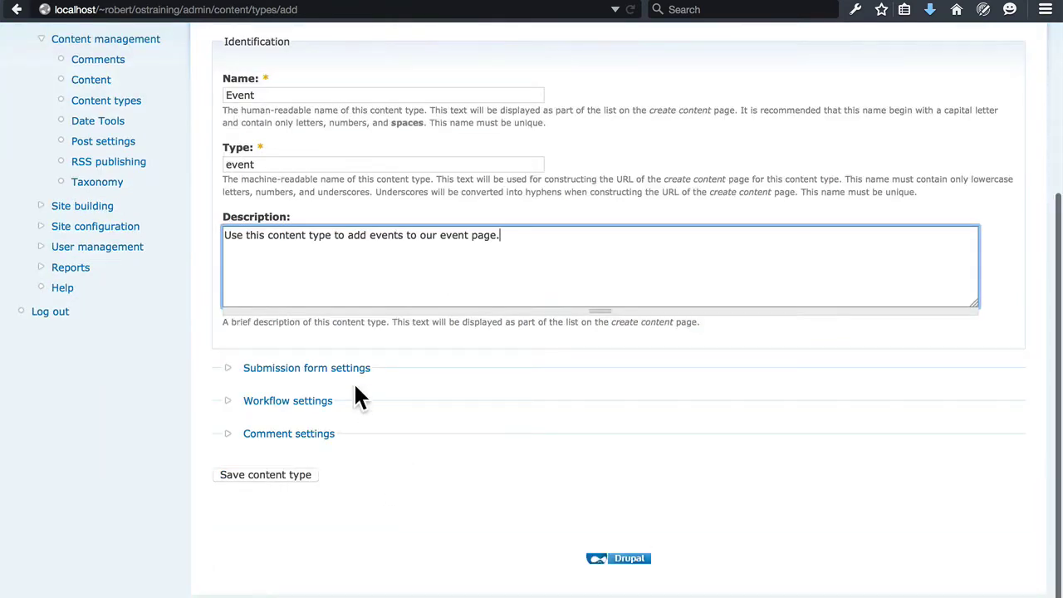
pyautogui.click(289, 476)
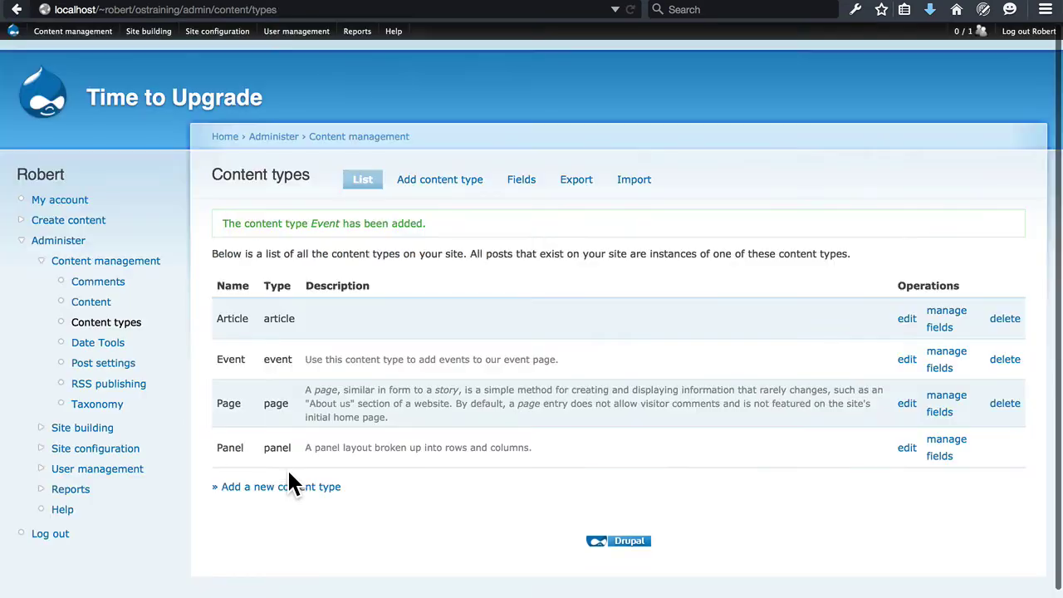
# Define a new field for the Event content type with label Date, name field_date, type Date and the widget Text Field with custom input format.
pyautogui.click(946, 359)
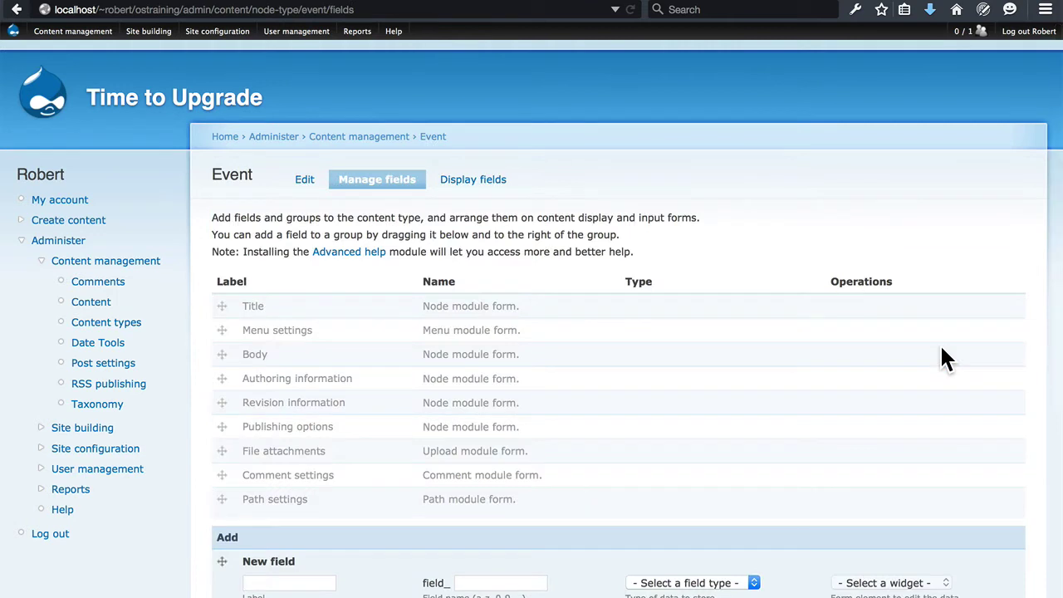
pyautogui.scroll(-5, 375, 368)
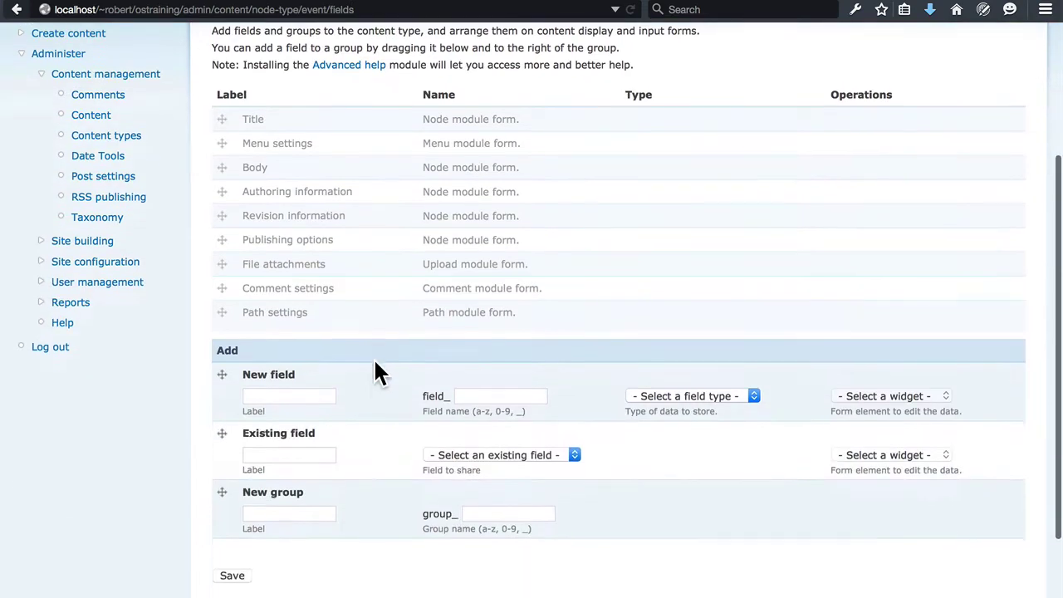
pyautogui.click(312, 386)
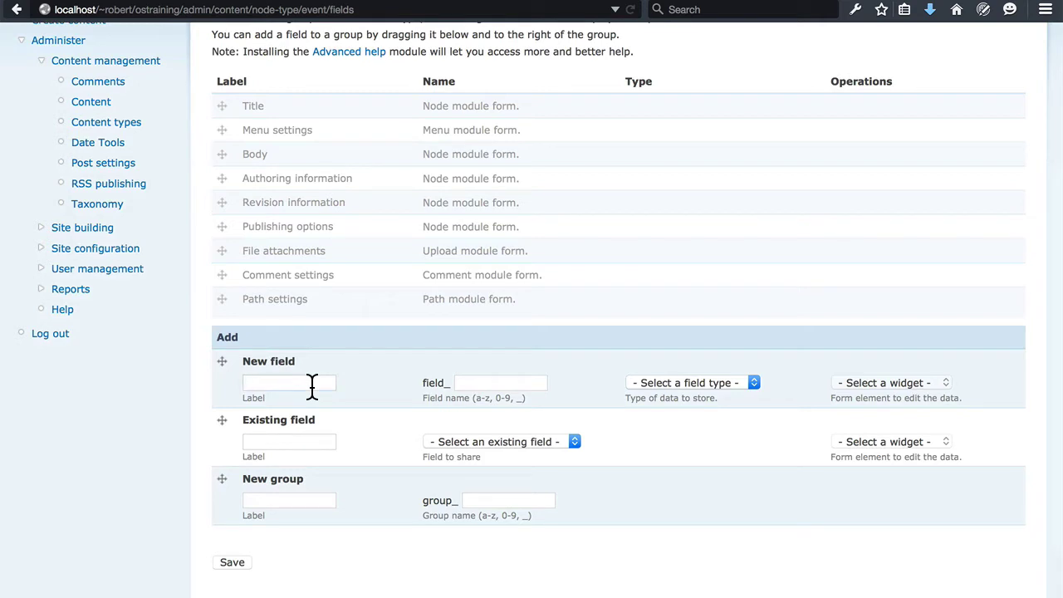
pyautogui.write('Date')
pyautogui.click(477, 378)
pyautogui.write('date')
pyautogui.click(663, 387)
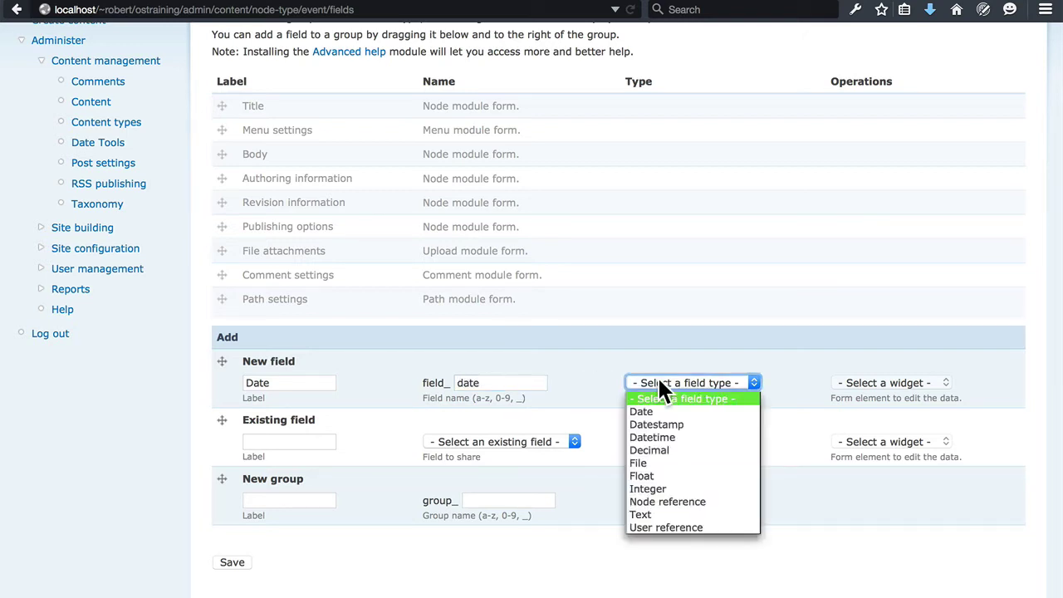
pyautogui.click(709, 413)
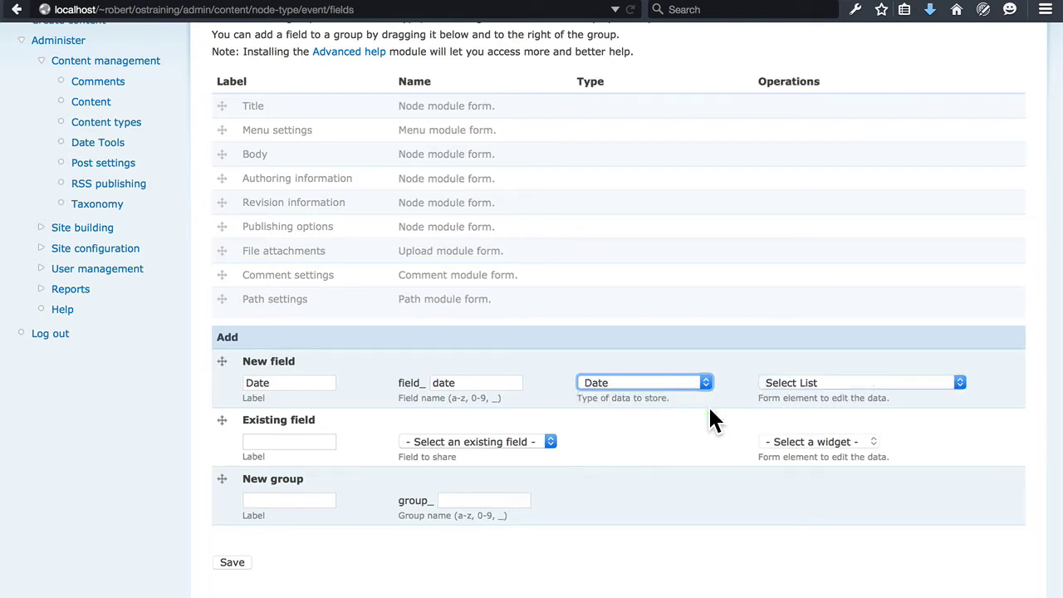
pyautogui.click(792, 384)
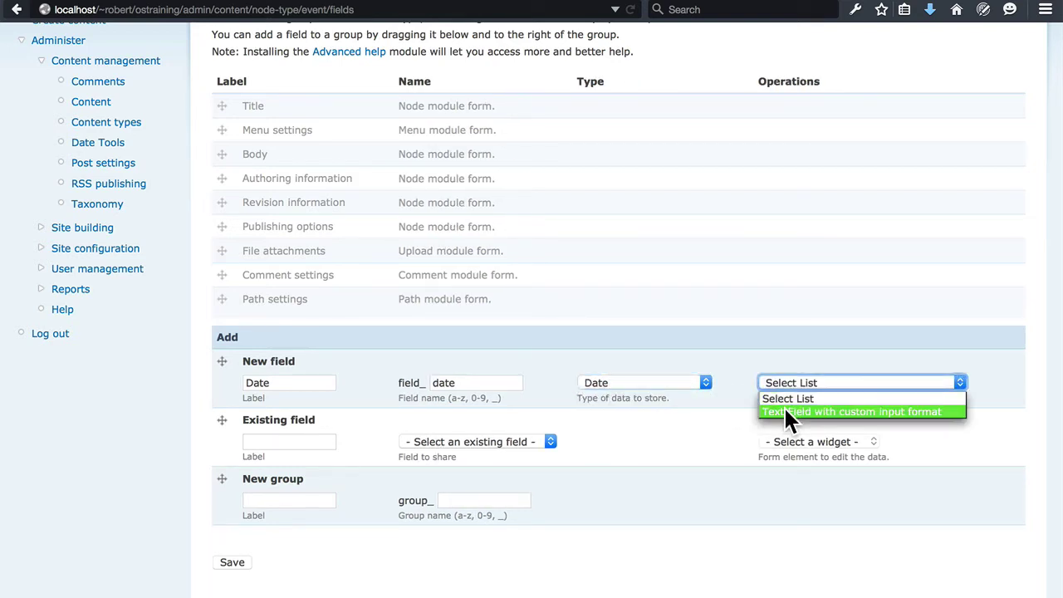
pyautogui.click(785, 413)
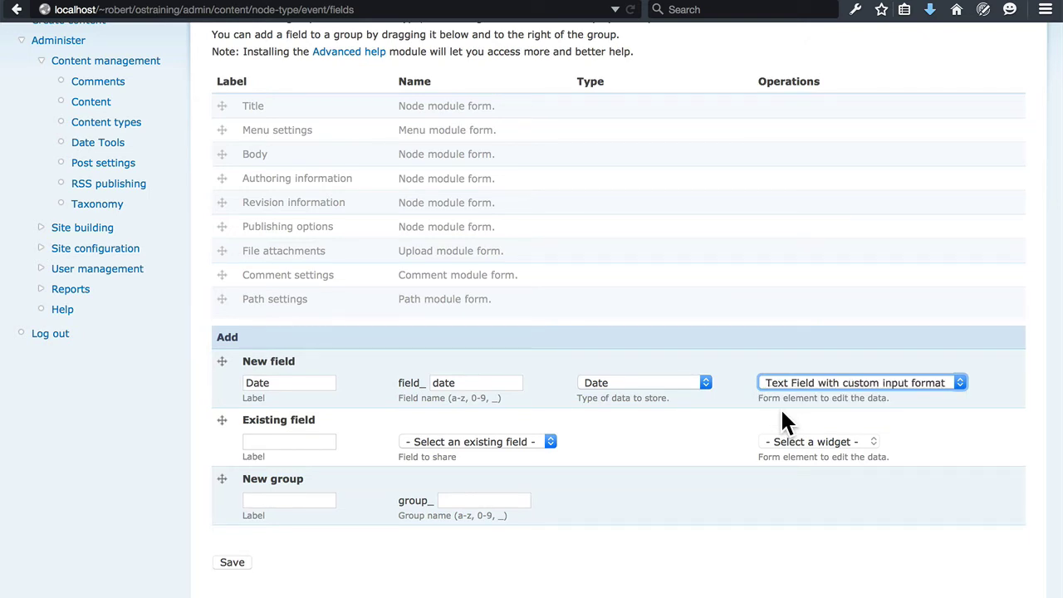
# Move the new Date field between Menu settings and Body in the Event field order and save the field list.
pyautogui.moveTo(221, 363); pyautogui.dragTo(217, 172)
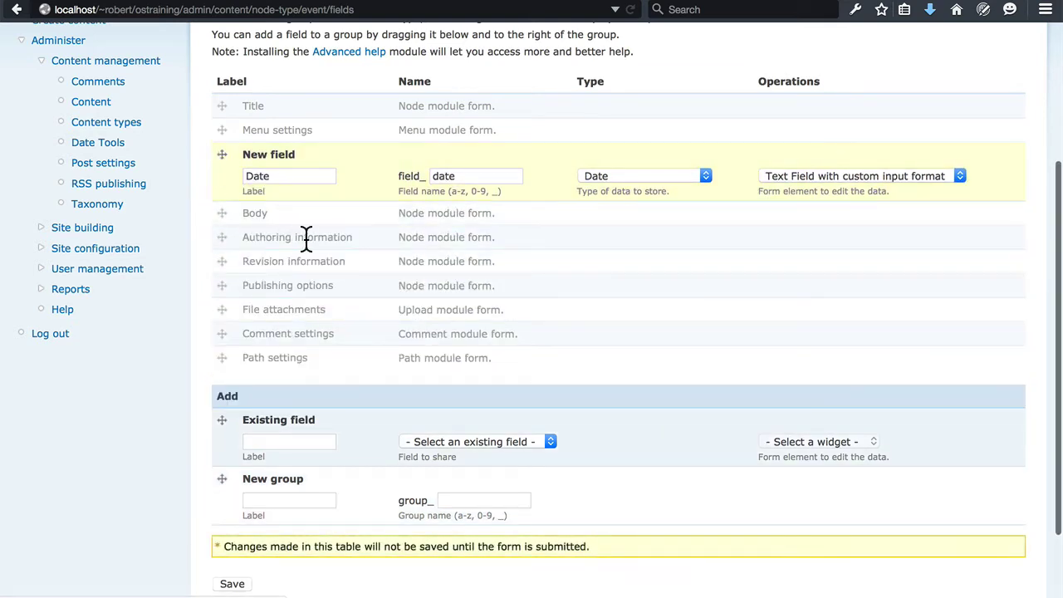
pyautogui.scroll(-3, 307, 238)
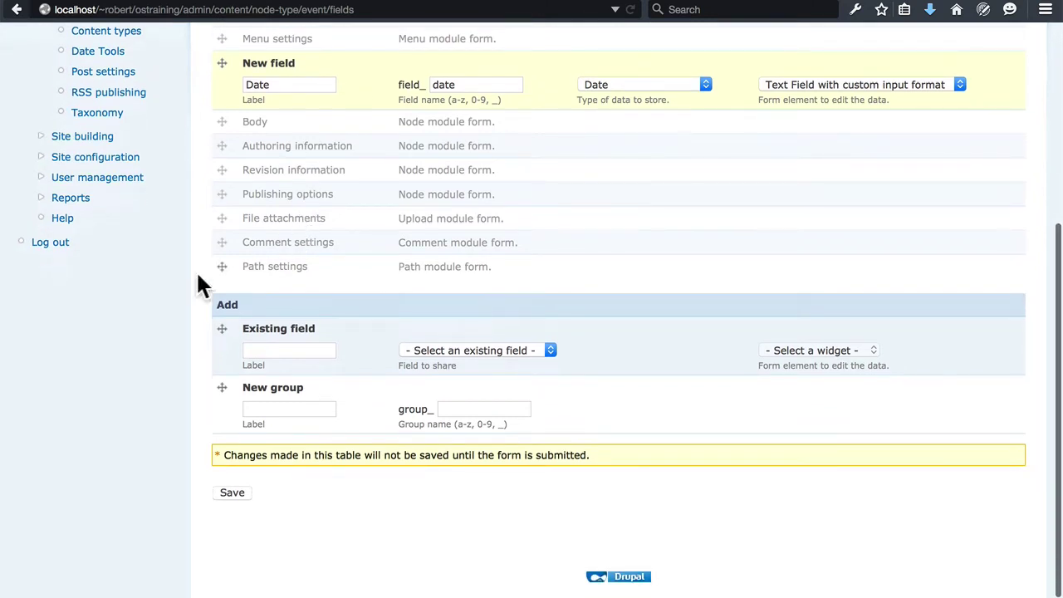
pyautogui.click(230, 493)
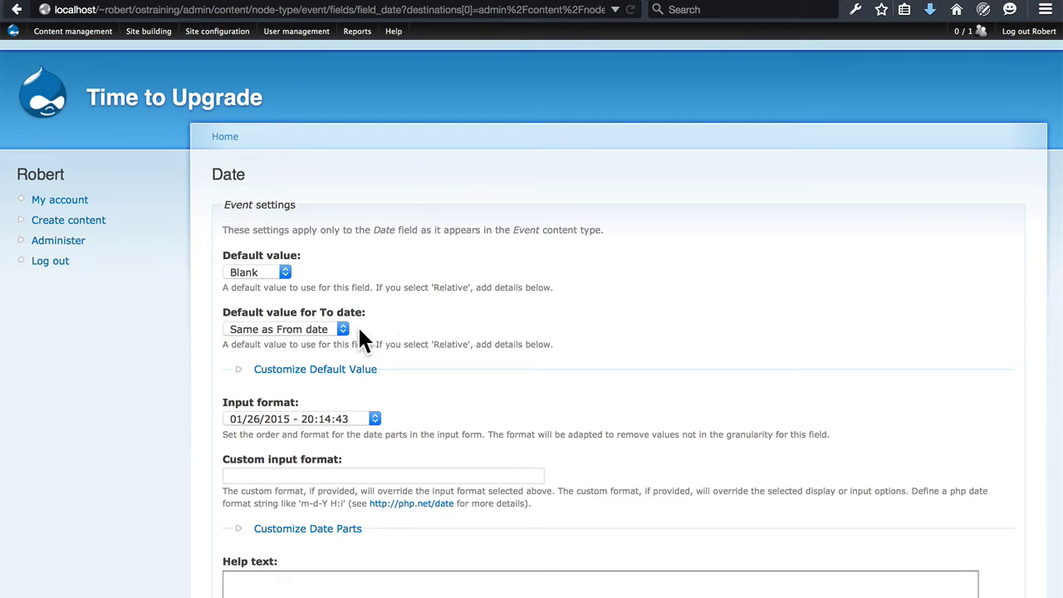
pyautogui.scroll(-3, 378, 329)
pyautogui.click(372, 181)
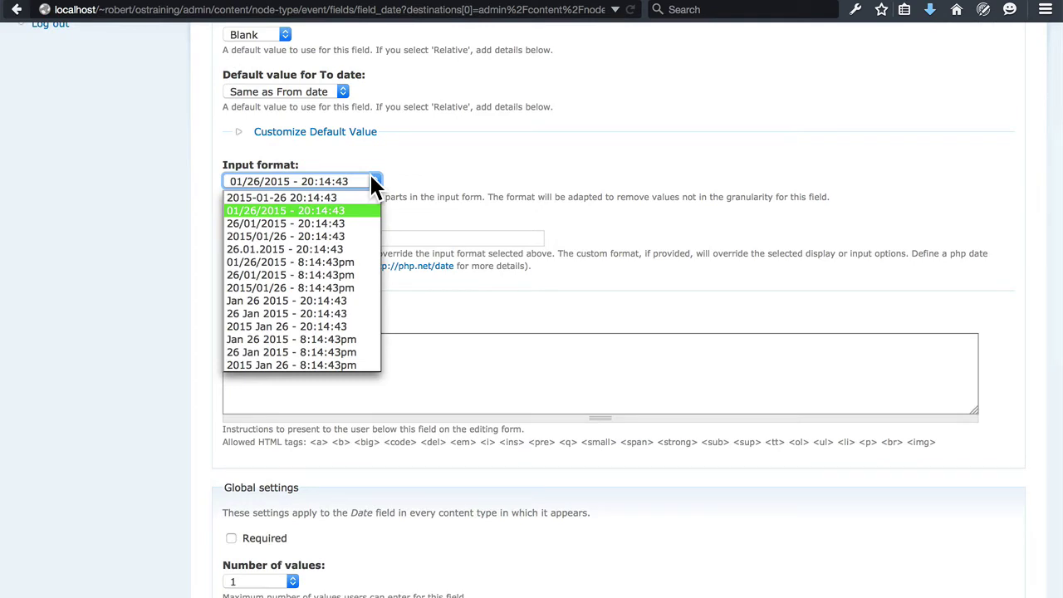
pyautogui.click(268, 197)
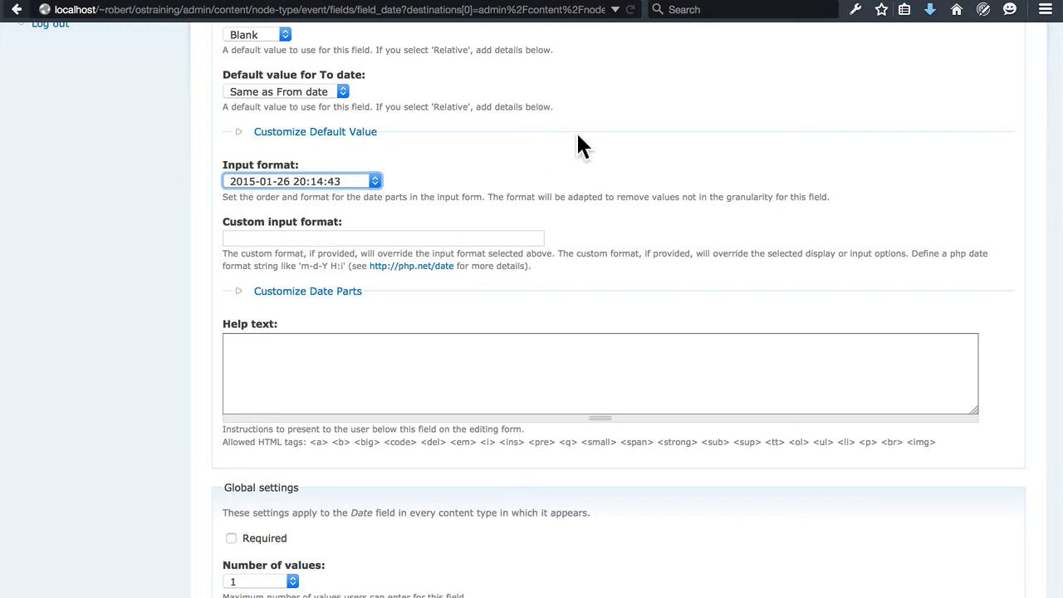
# Make the Date field required with an optional To Date, and save the field settings.
pyautogui.scroll(-5, 575, 131)
pyautogui.scroll(-3, 576, 131)
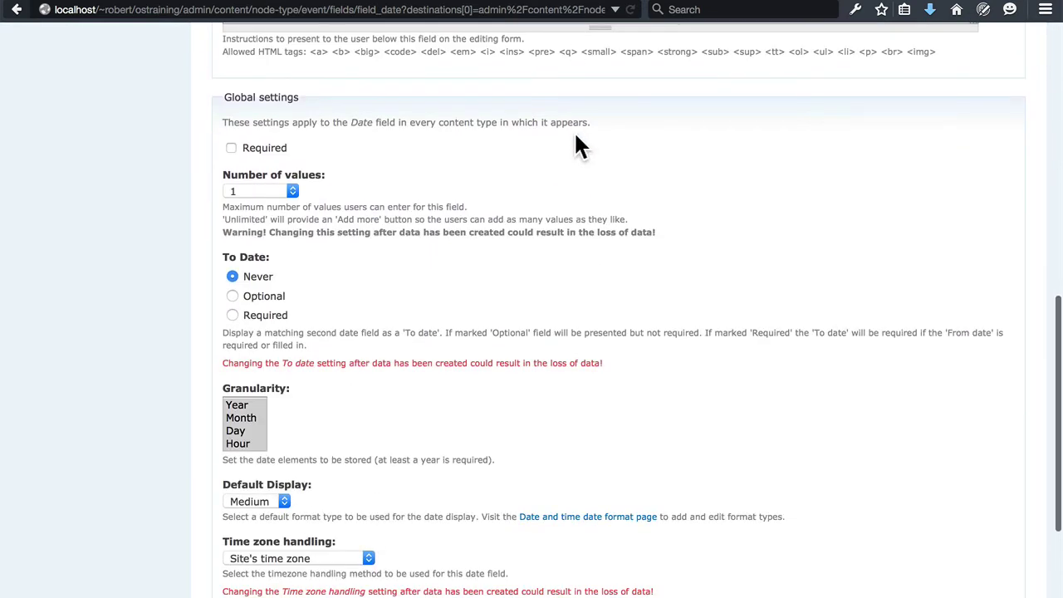
pyautogui.click(232, 149)
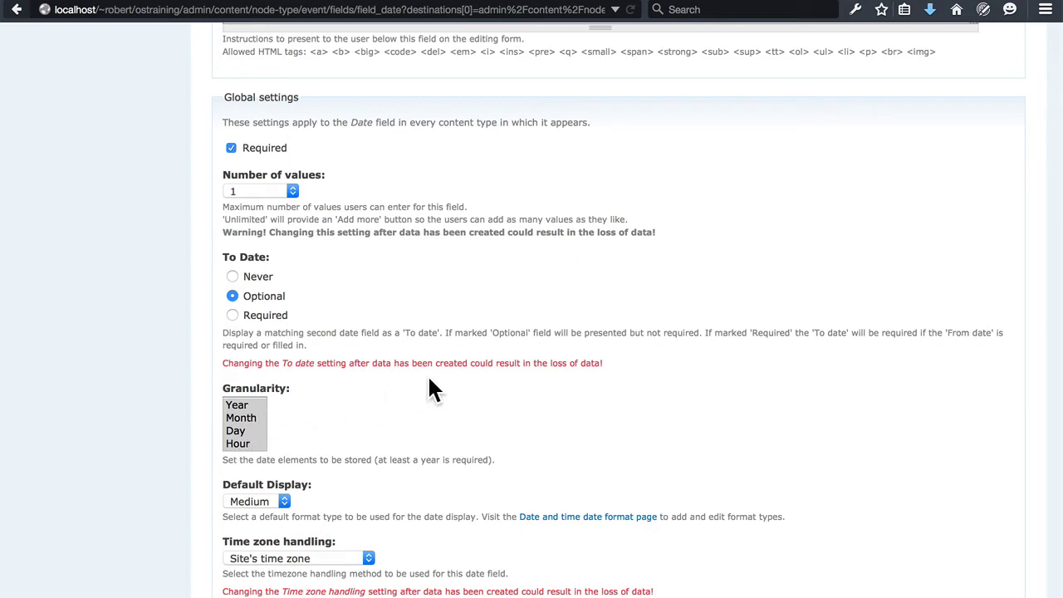
pyautogui.scroll(-3, 427, 378)
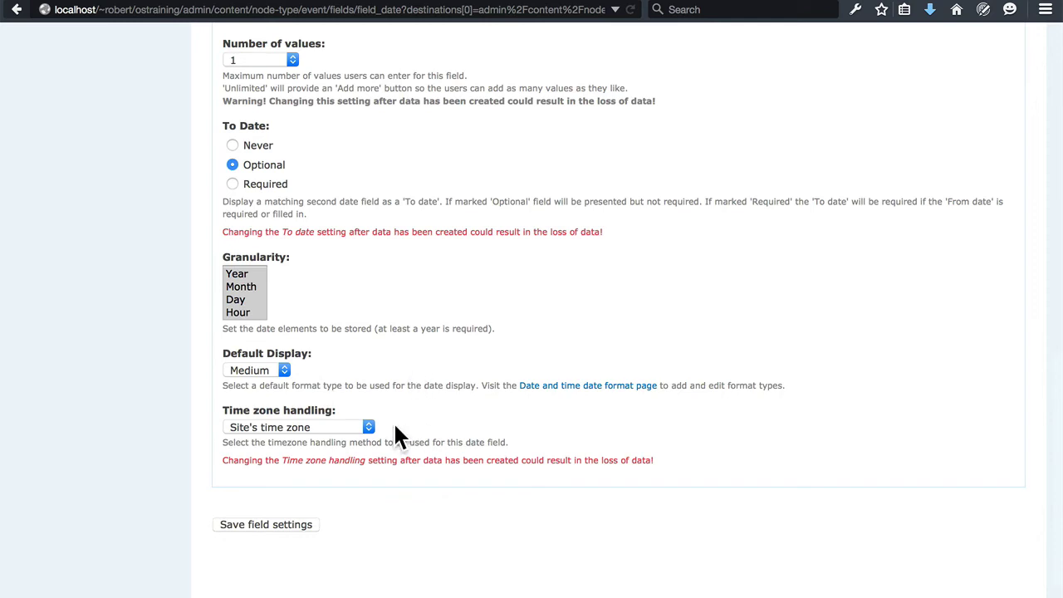
pyautogui.click(292, 523)
# Define a new field for the Event content type with label Location, name field_location, type Text and the widget Text field.
pyautogui.scroll(-5, 336, 461)
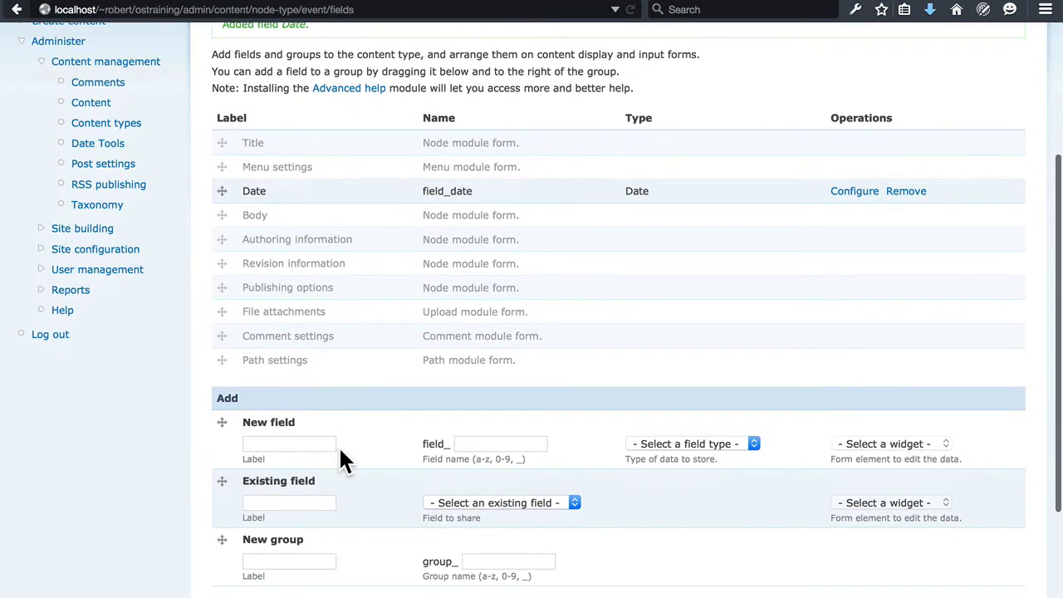
pyautogui.click(317, 445)
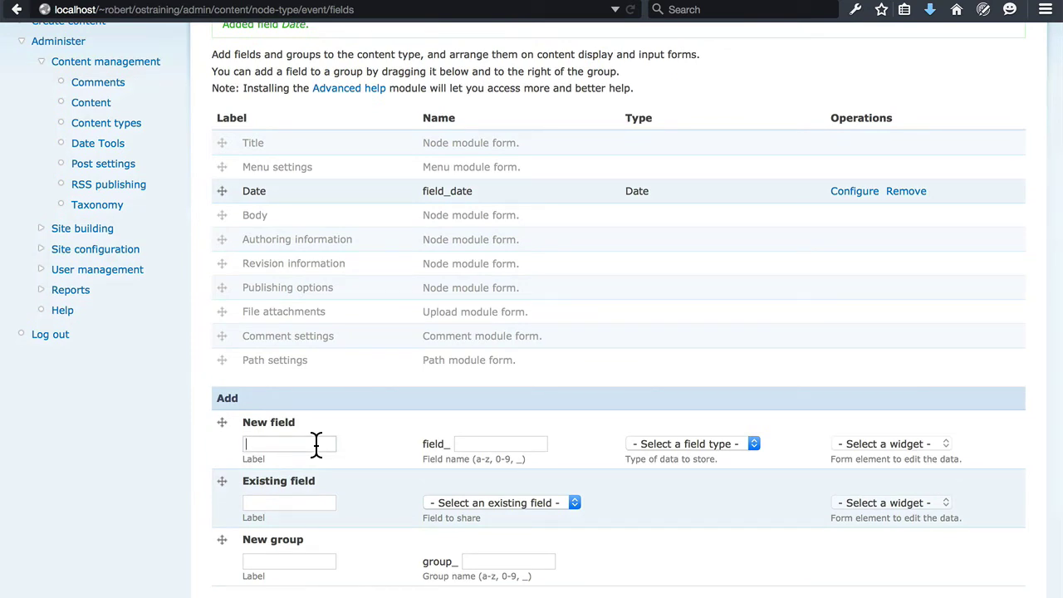
pyautogui.write('Location')
pyautogui.click(470, 443)
pyautogui.write('location')
pyautogui.click(639, 442)
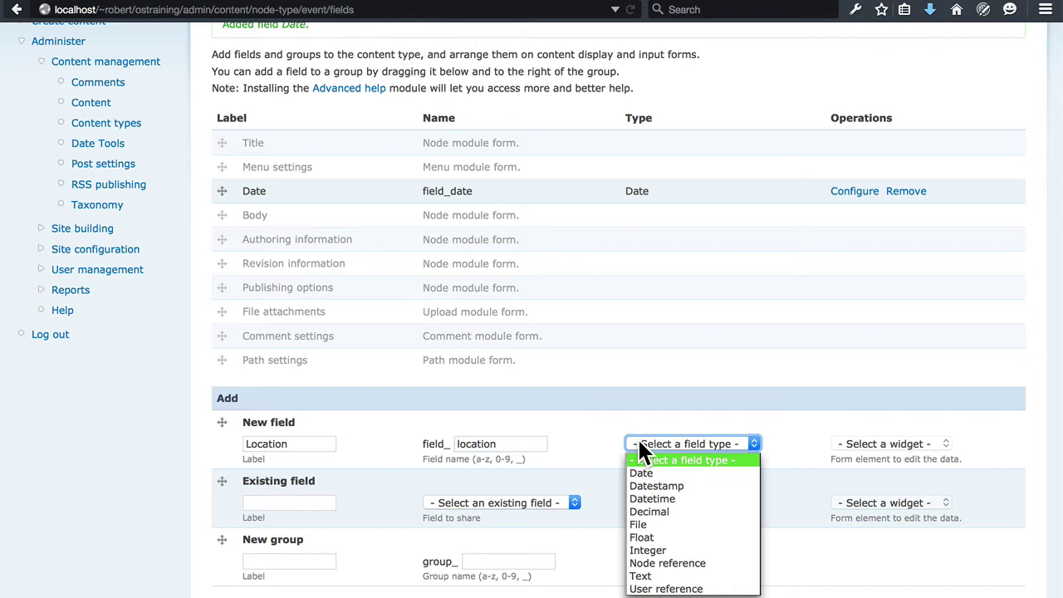
pyautogui.click(662, 577)
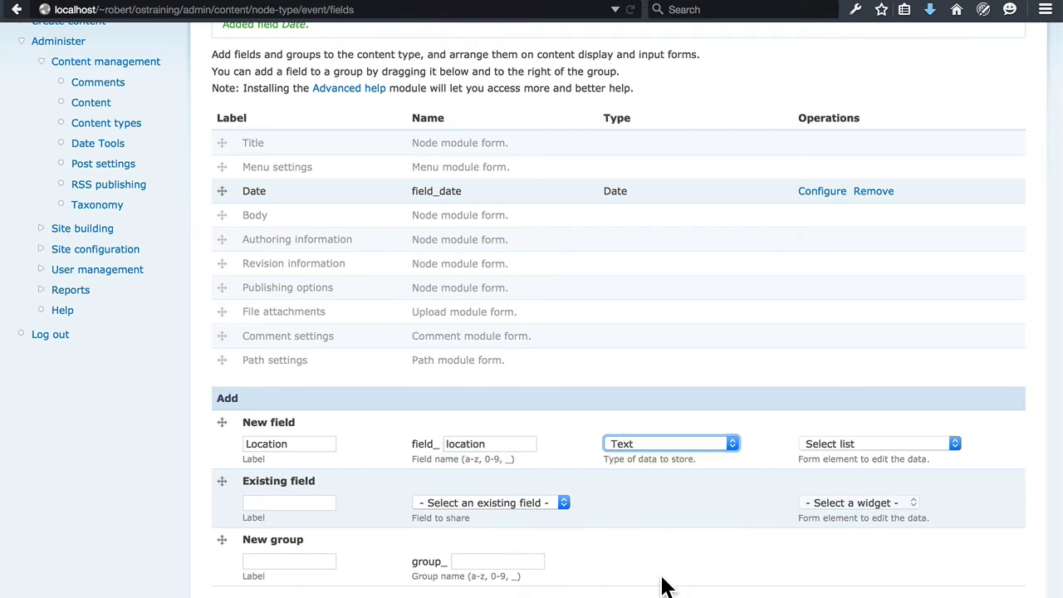
pyautogui.click(815, 444)
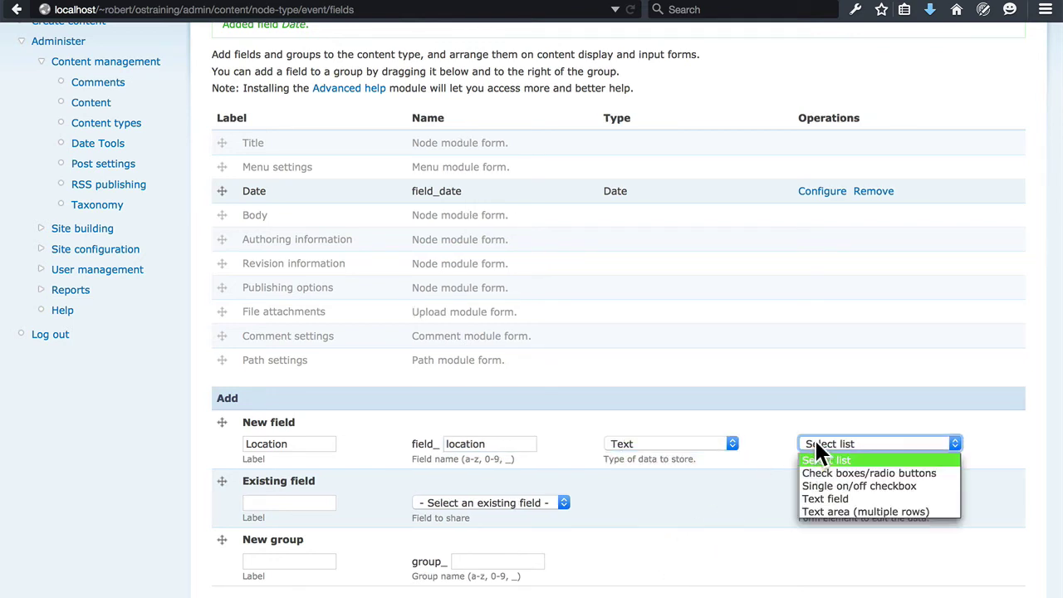
pyautogui.click(849, 498)
# Move the new Location field between Date and Body in the Event field order and save the field list.
pyautogui.scroll(-2, 713, 488)
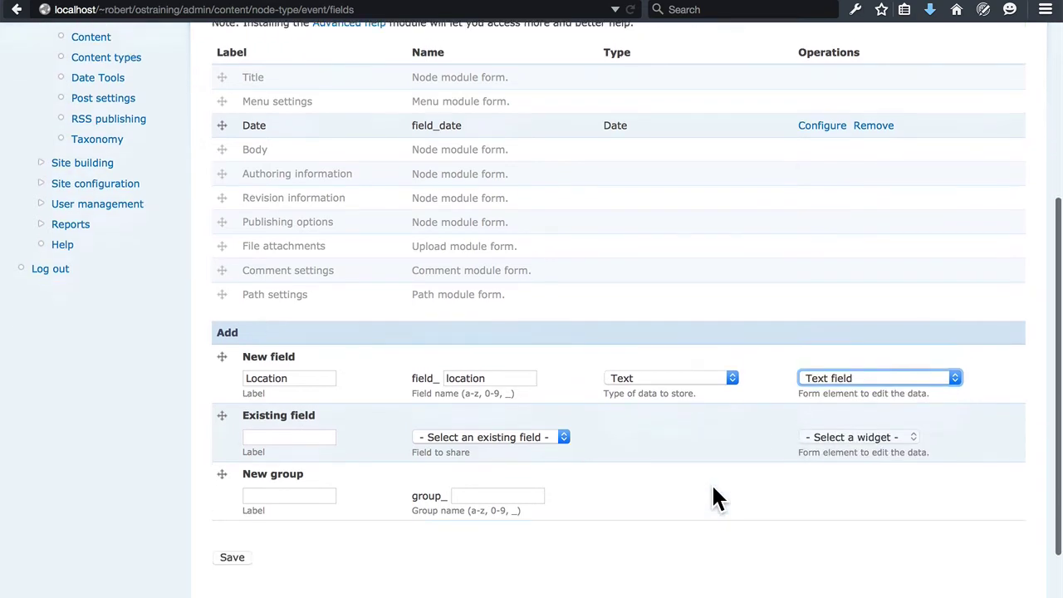
pyautogui.moveTo(218, 349); pyautogui.dragTo(224, 143)
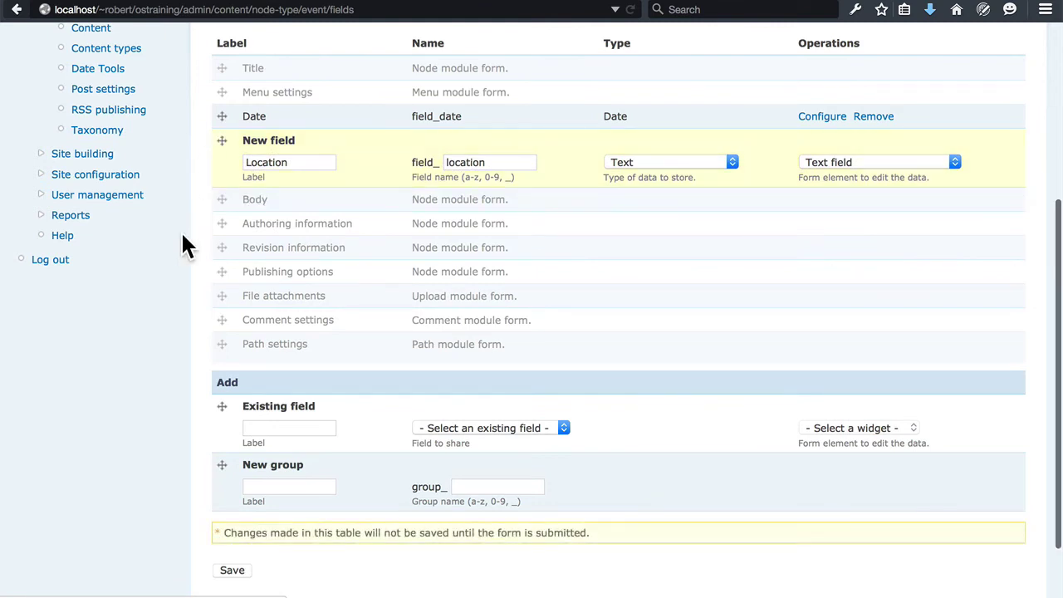
pyautogui.scroll(-3, 178, 368)
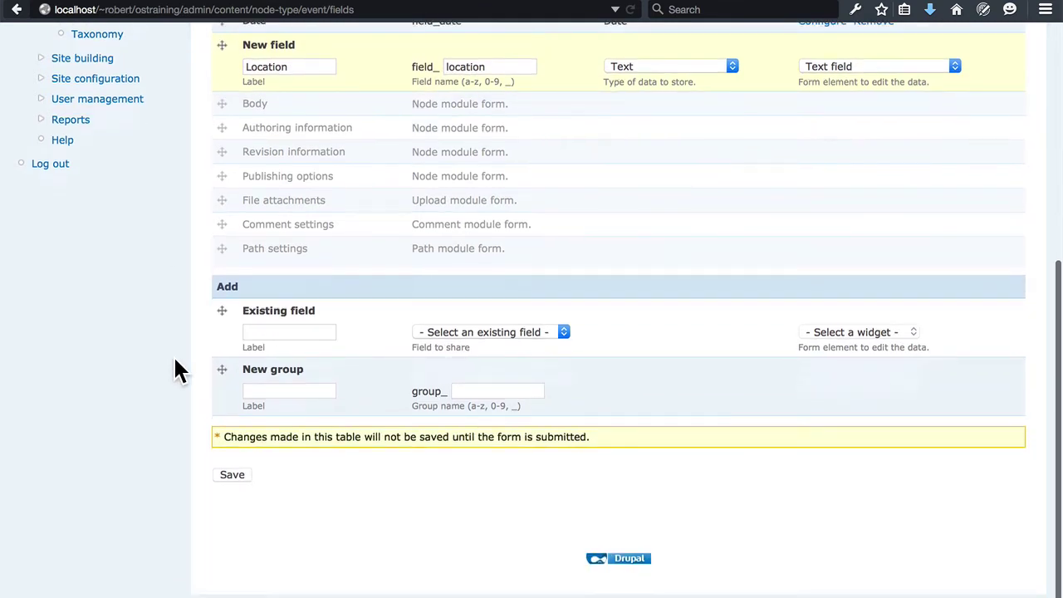
pyautogui.click(229, 475)
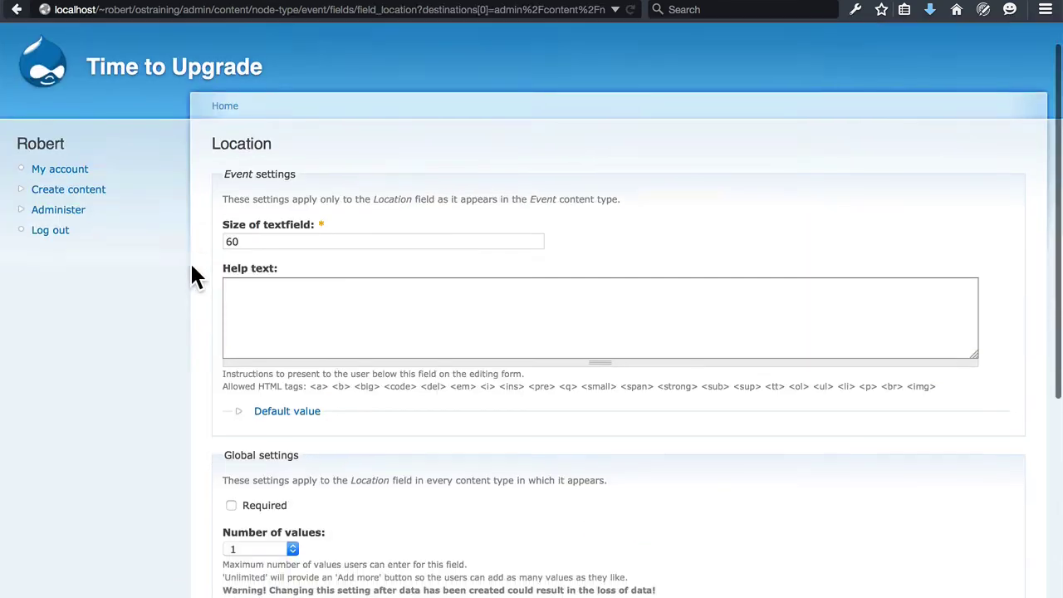
# Make the Location field required, save its field settings, and open the display settings of the Event fields.
pyautogui.scroll(-5, 193, 277)
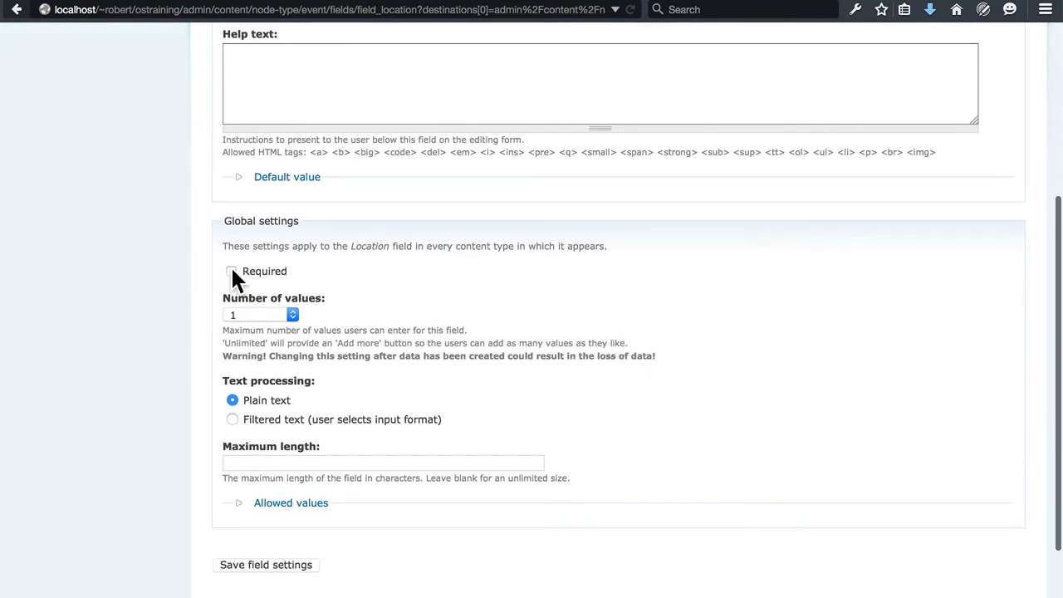
pyautogui.click(231, 273)
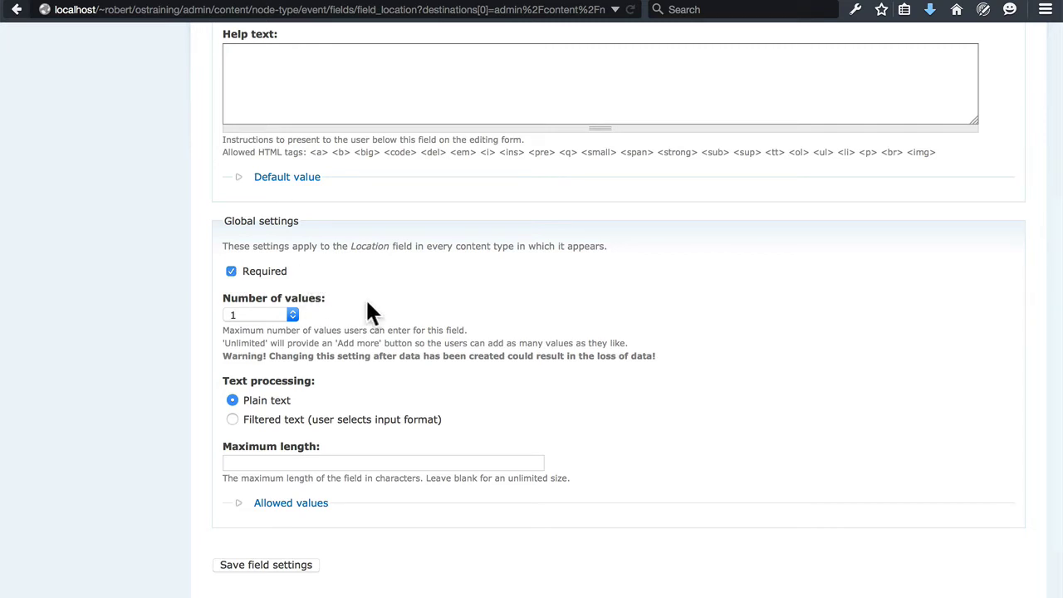
pyautogui.click(307, 569)
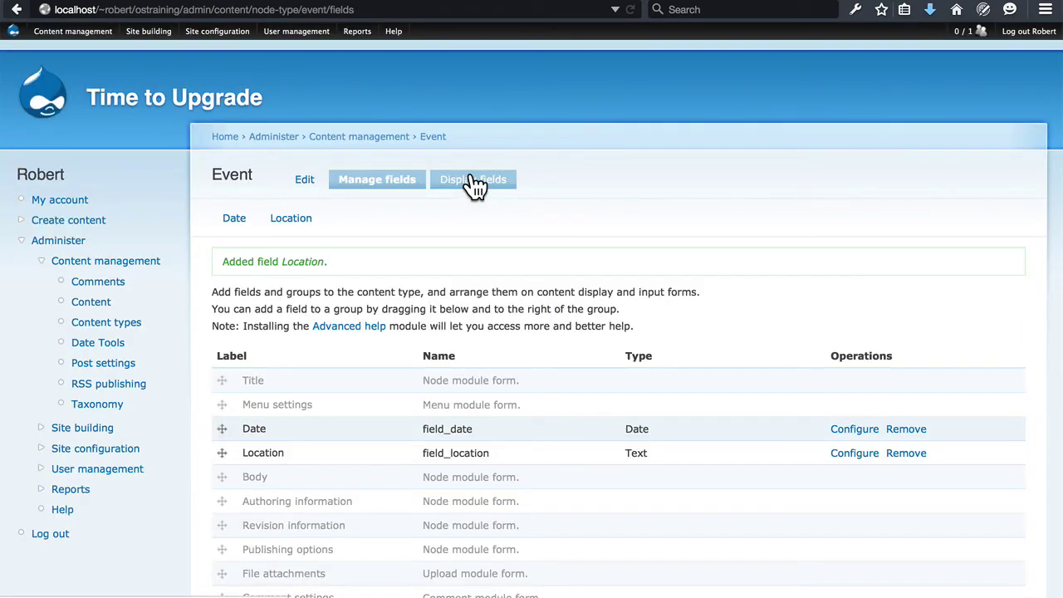
pyautogui.click(476, 184)
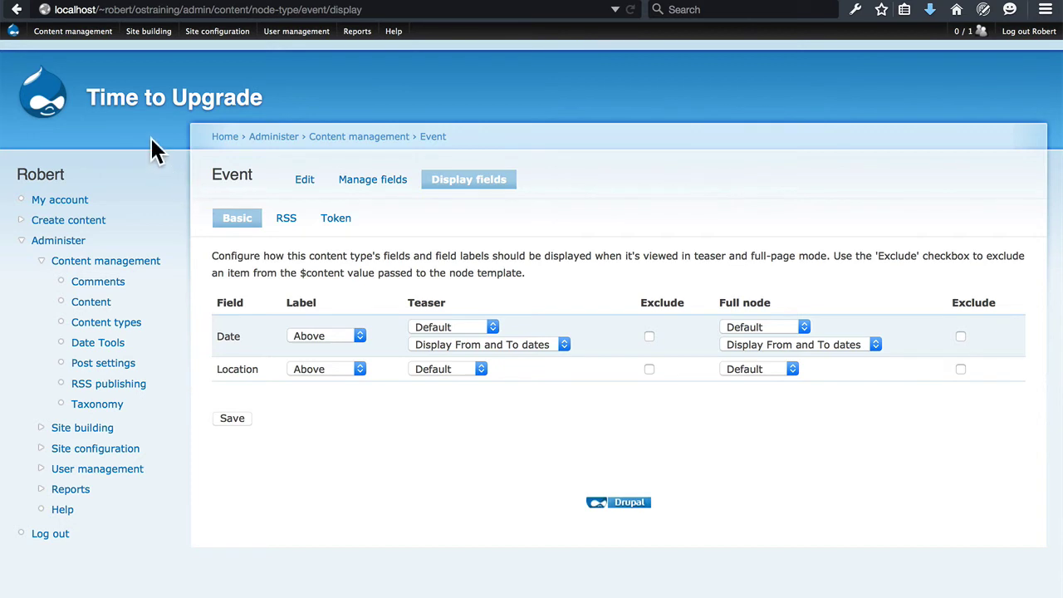
# Start a new content type with the name Event Preview and the machine-readable type preview.
pyautogui.moveTo(90, 37)
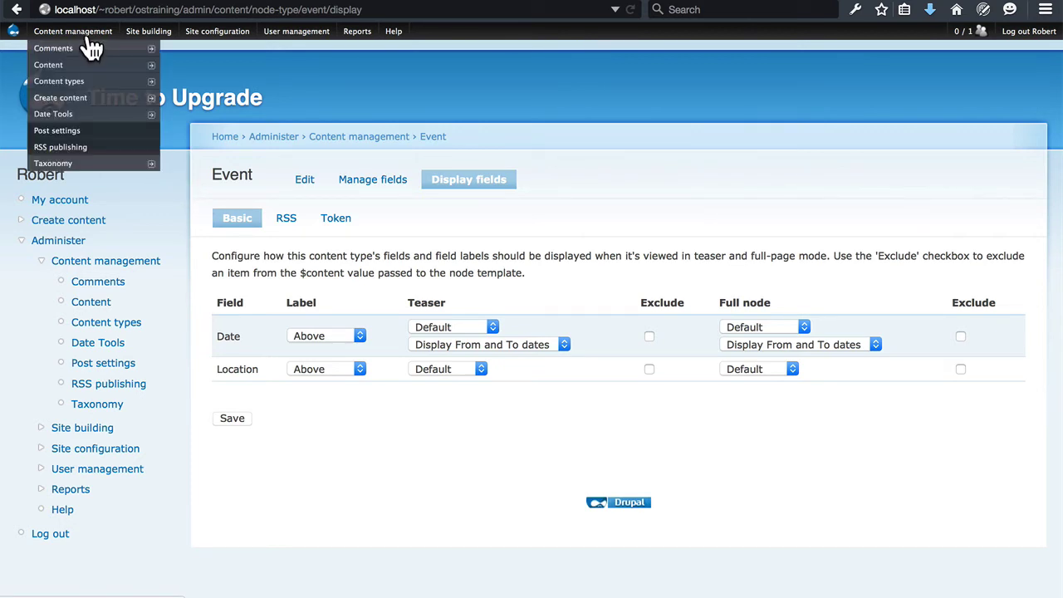
pyautogui.moveTo(90, 83)
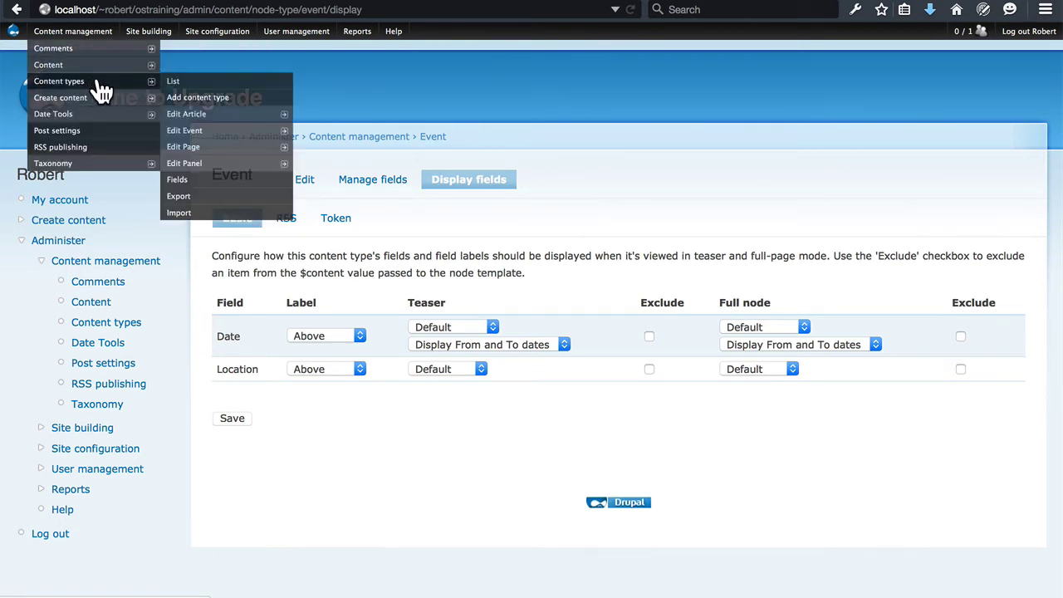
pyautogui.click(190, 100)
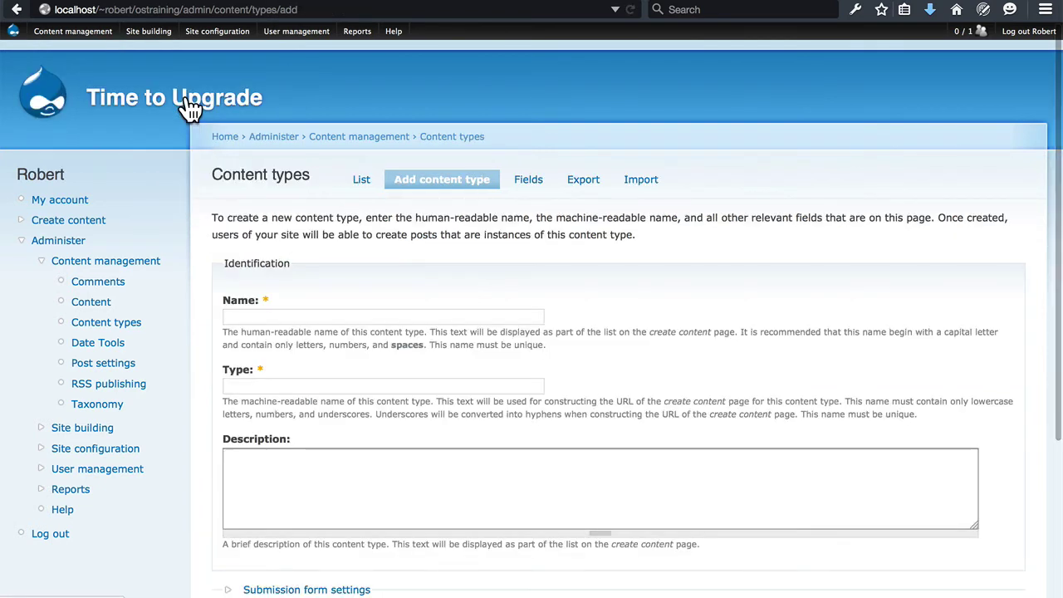
pyautogui.click(259, 320)
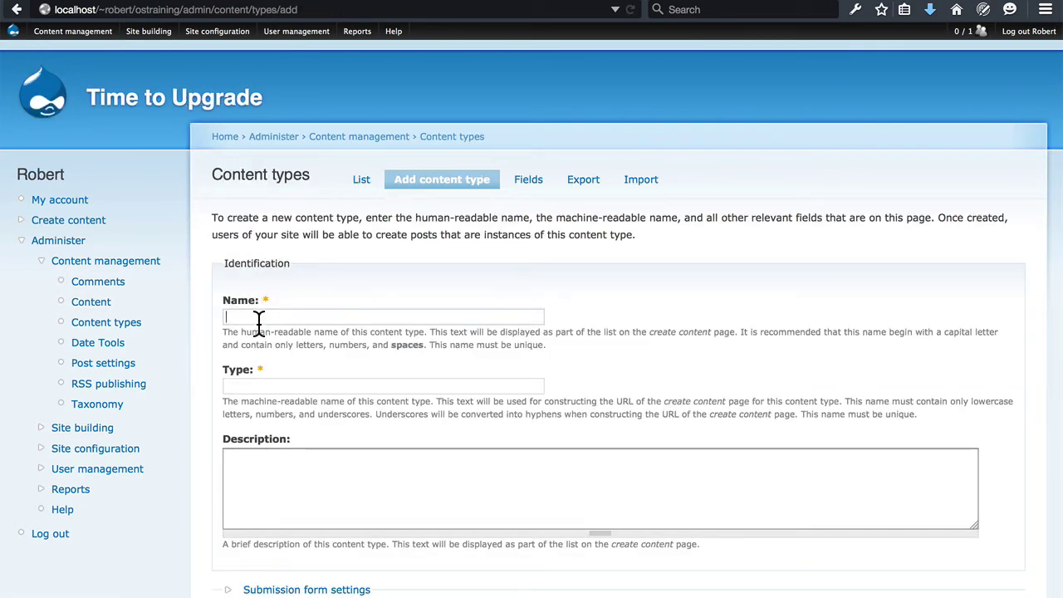
pyautogui.write('Event Preview')
pyautogui.click(383, 385)
pyautogui.write('preview')
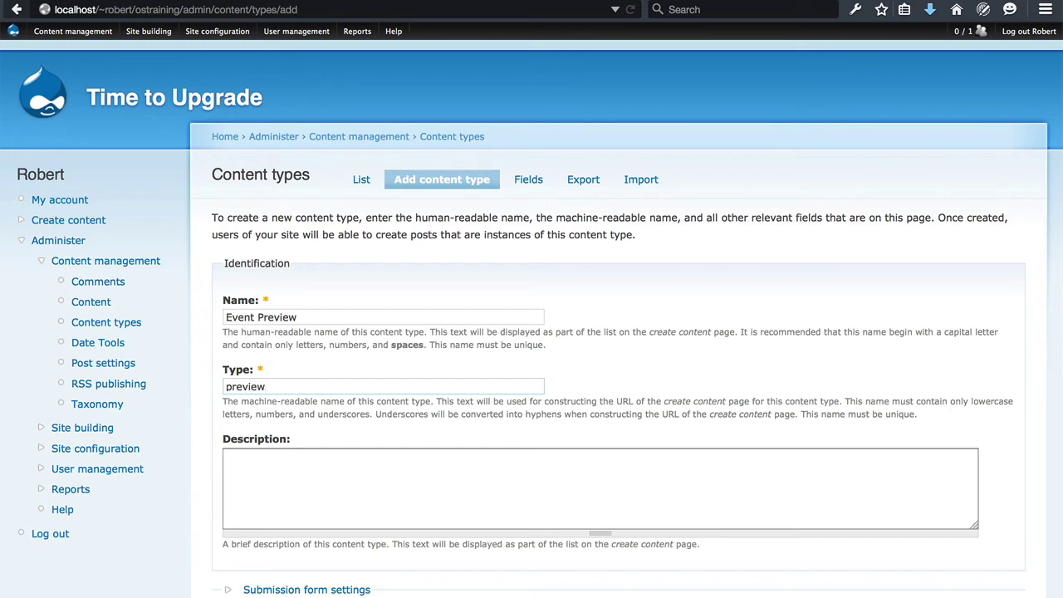
# Enter the description "Use this content type to post subjective previews of upcoming events." and save the Event Preview content type.
pyautogui.click(473, 496)
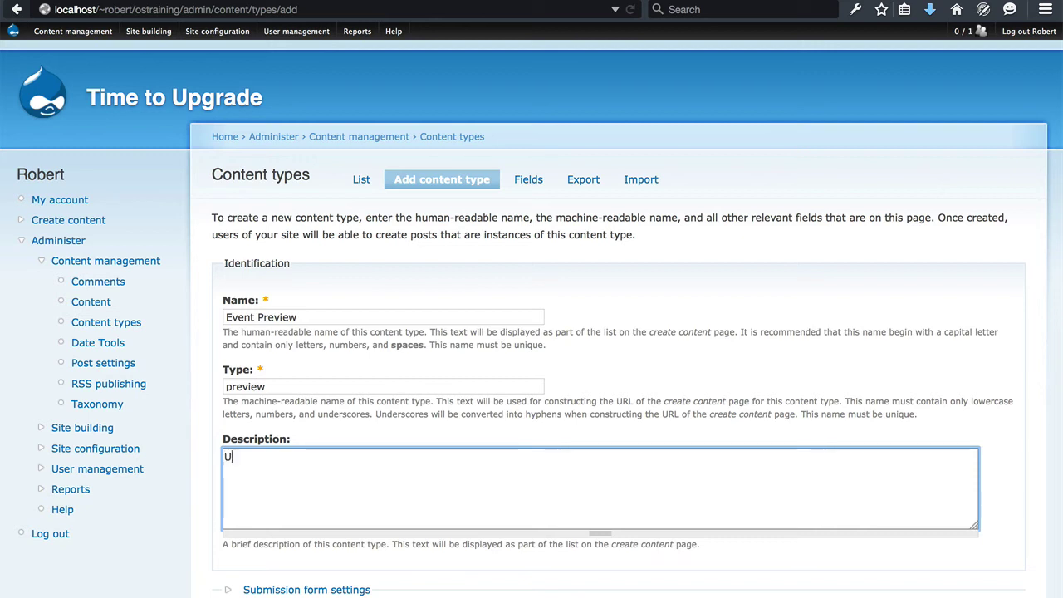
pyautogui.write('Use this content')
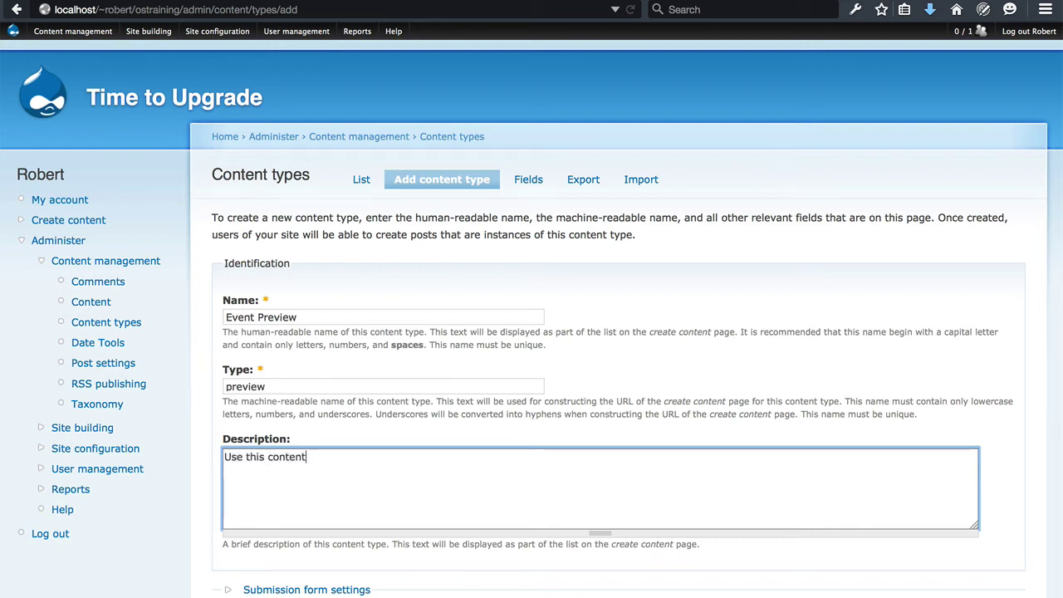
pyautogui.write(' type to post')
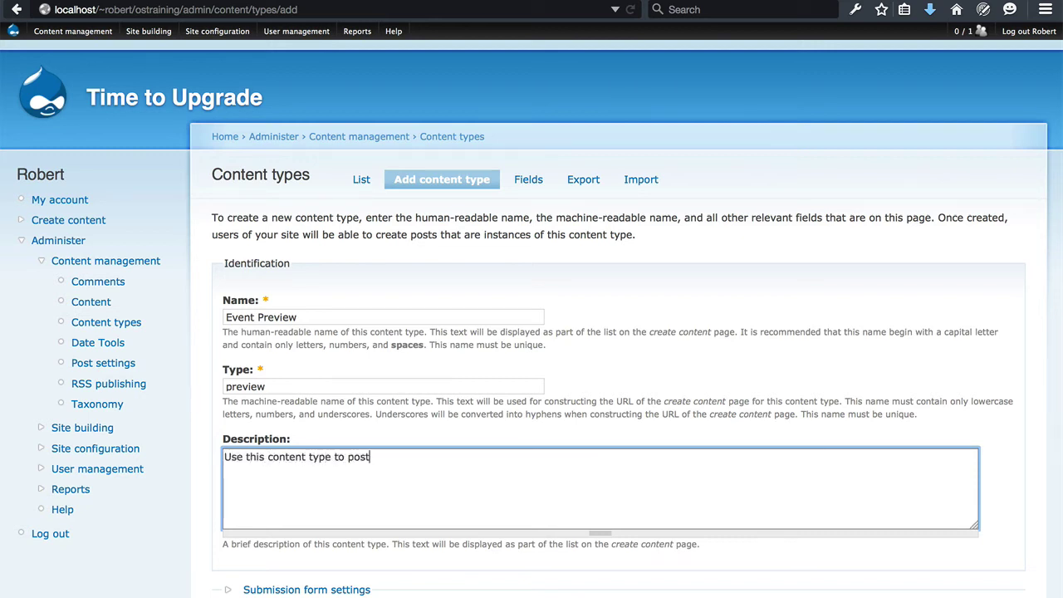
pyautogui.write(' subjective previews of upcomi')
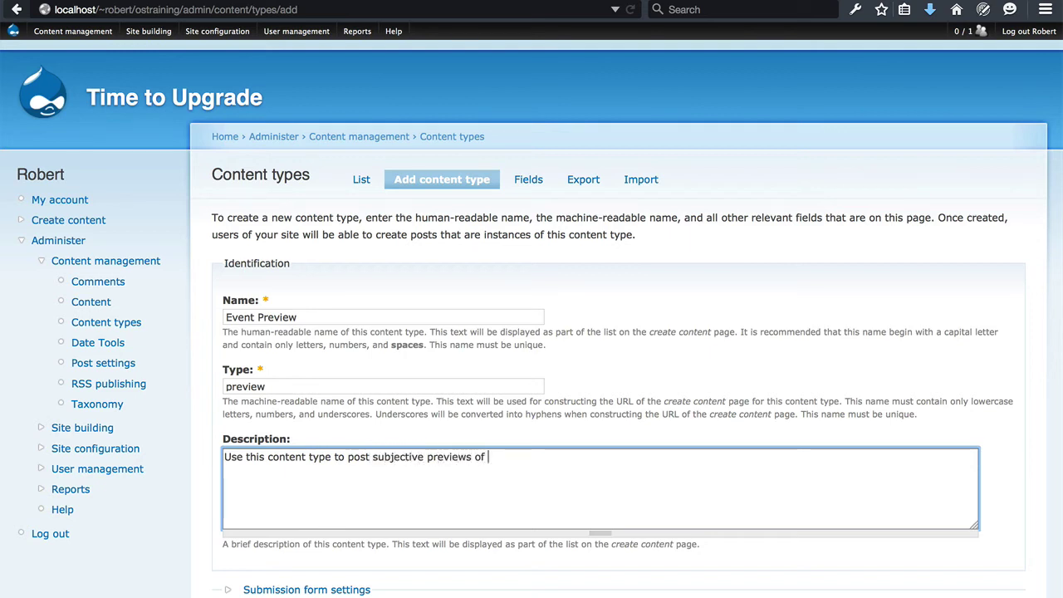
pyautogui.write('vents')
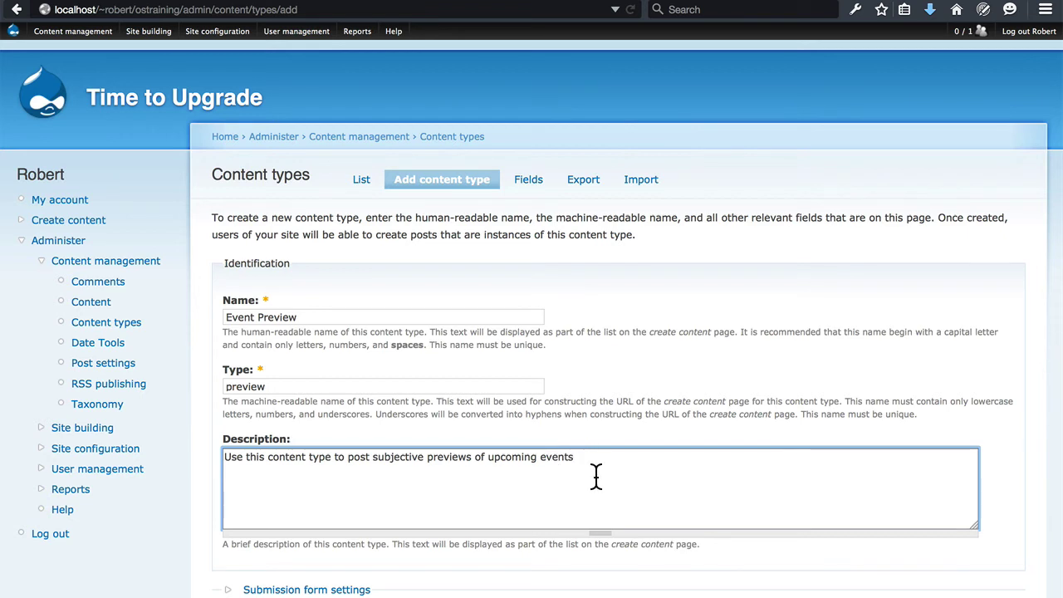
pyautogui.write('.')
pyautogui.scroll(-5, 636, 398)
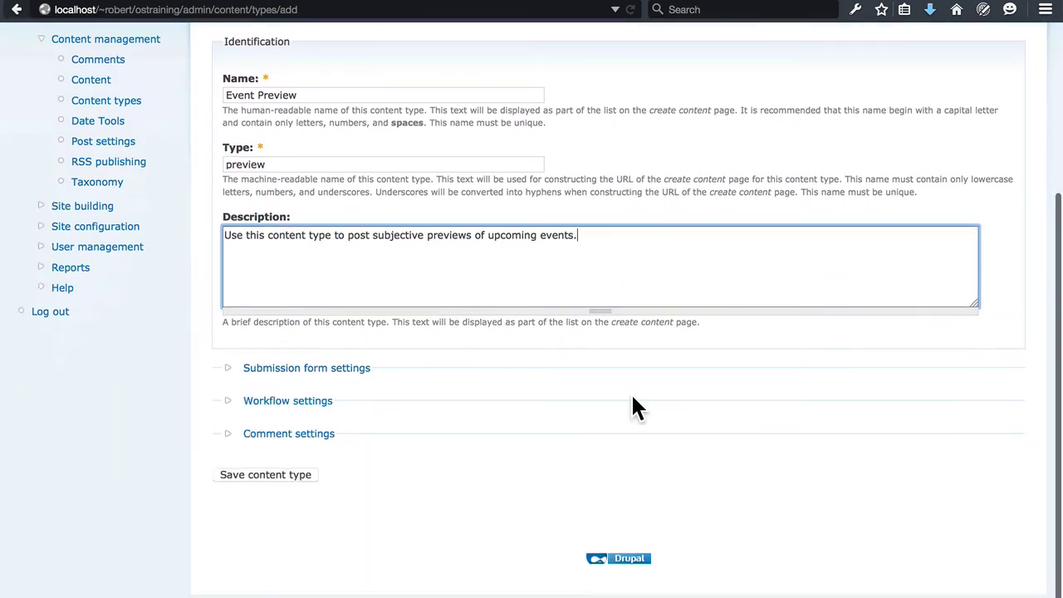
pyautogui.click(283, 476)
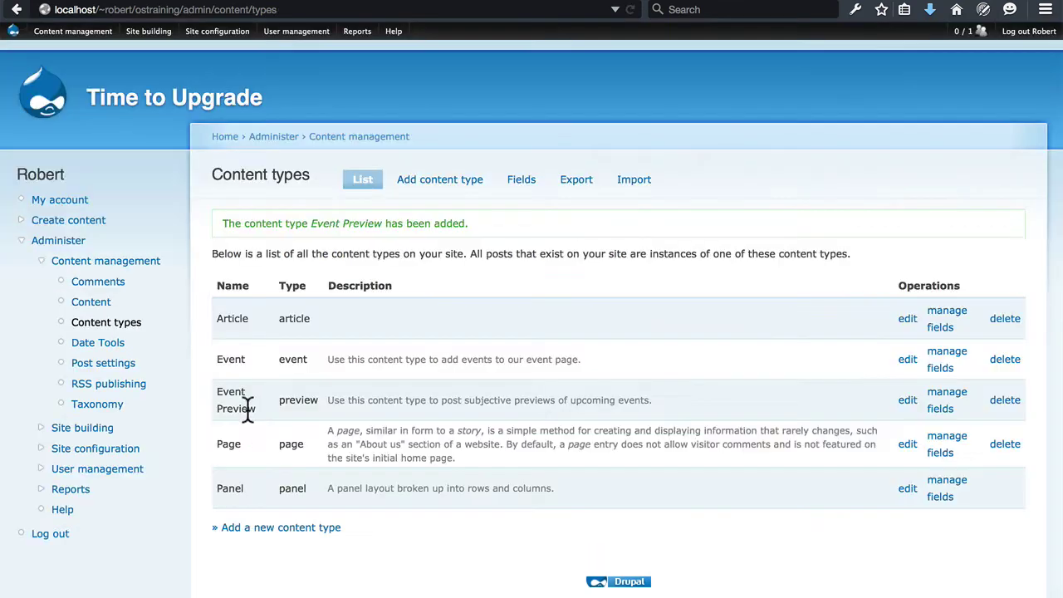
# Define a new field for the Event Preview type with label Event, name field_event, type Node reference and the Select list widget.
pyautogui.click(949, 397)
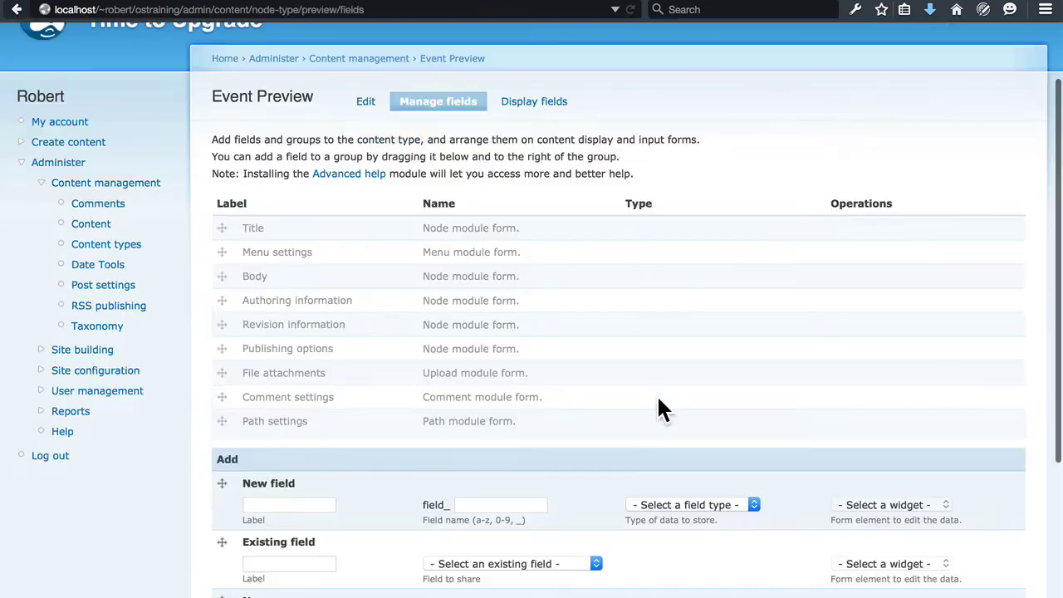
pyautogui.scroll(-1, 658, 407)
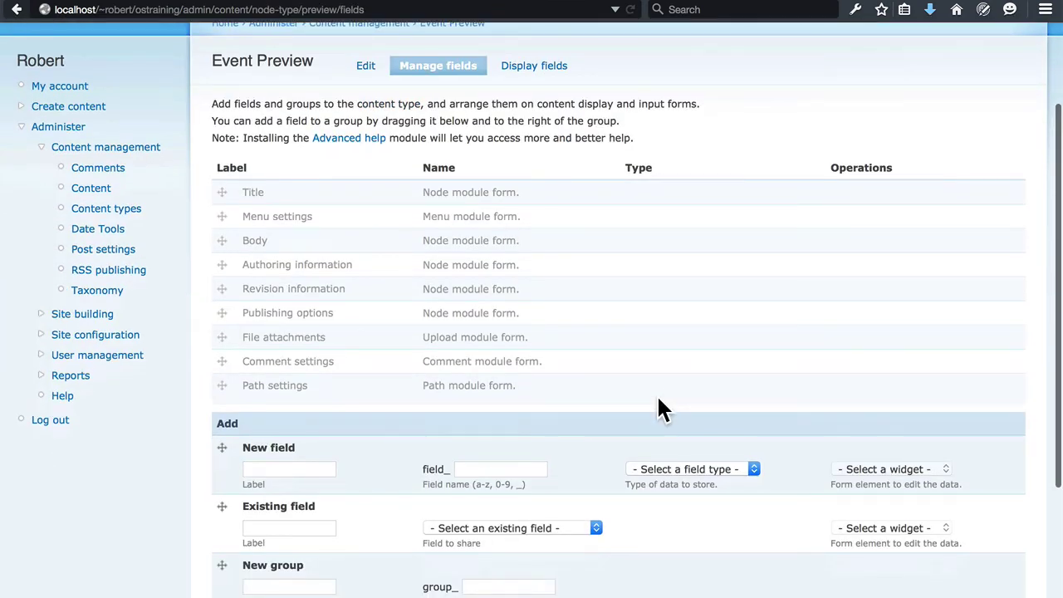
pyautogui.click(282, 470)
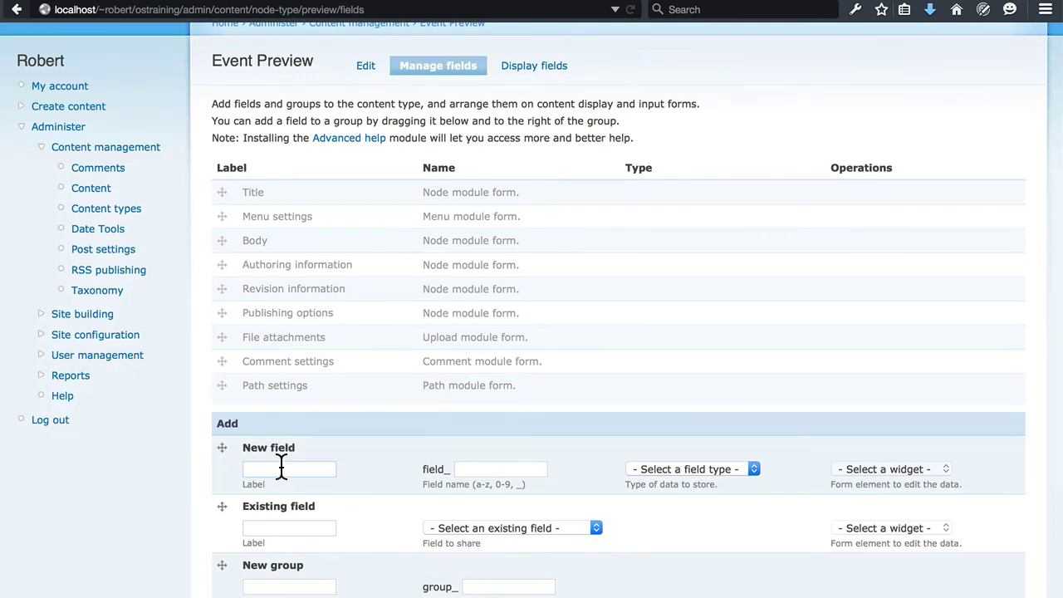
pyautogui.write('Event')
pyautogui.click(467, 468)
pyautogui.write('event')
pyautogui.click(703, 475)
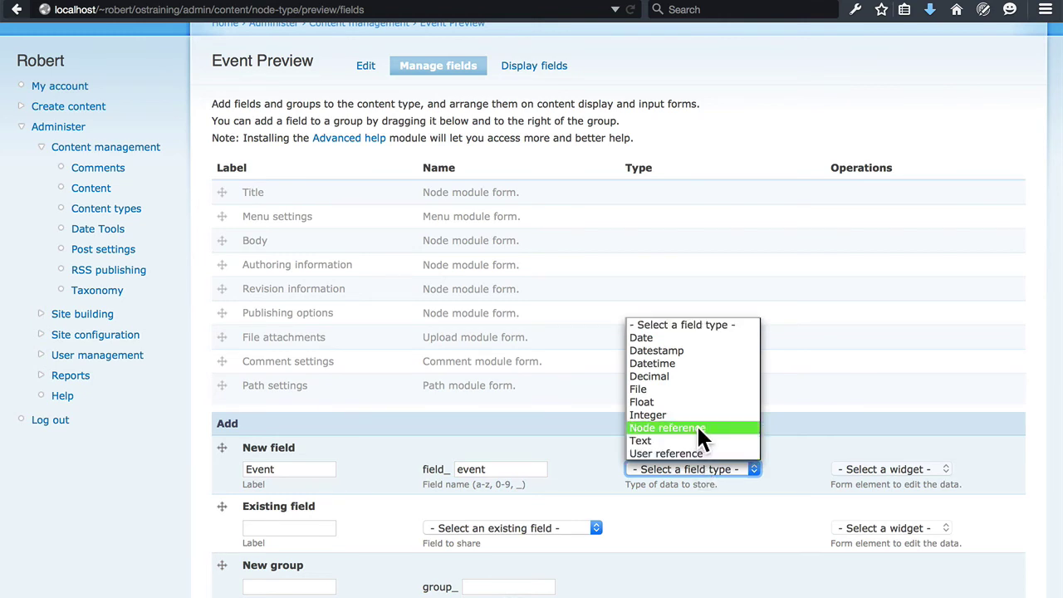
pyautogui.click(697, 429)
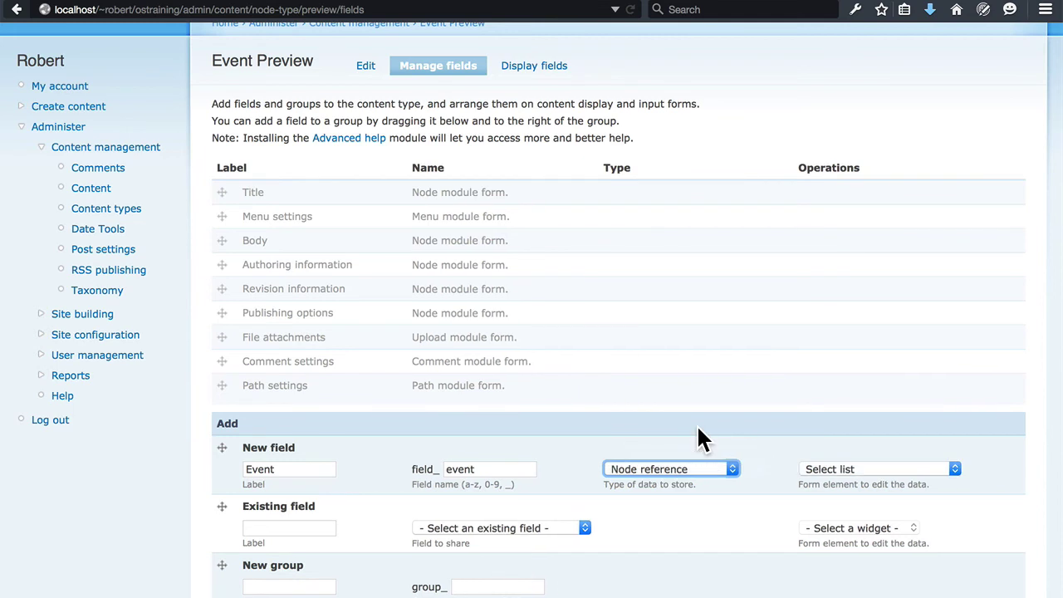
pyautogui.click(820, 470)
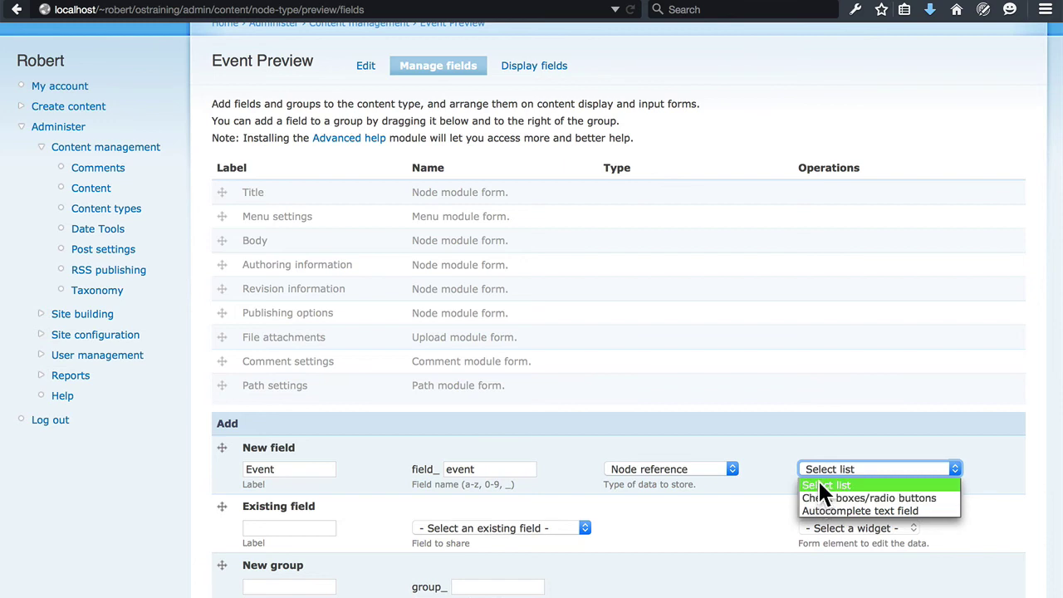
pyautogui.click(821, 484)
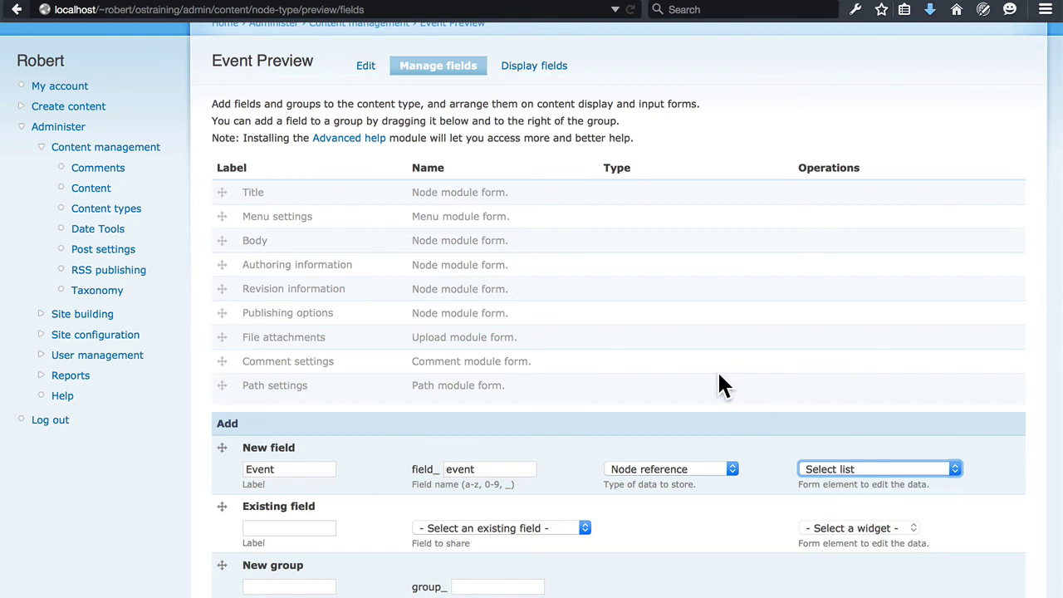
# Move the new Event field between Menu settings and Body in the Event Preview field order and save the field list.
pyautogui.moveTo(216, 456); pyautogui.dragTo(224, 249)
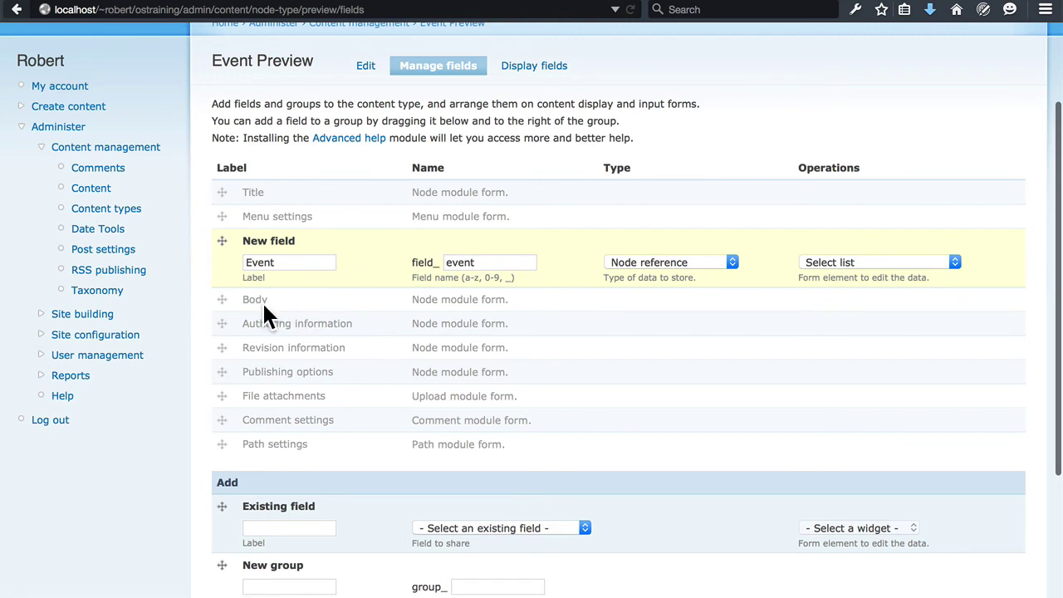
pyautogui.scroll(-5, 262, 300)
pyautogui.click(236, 477)
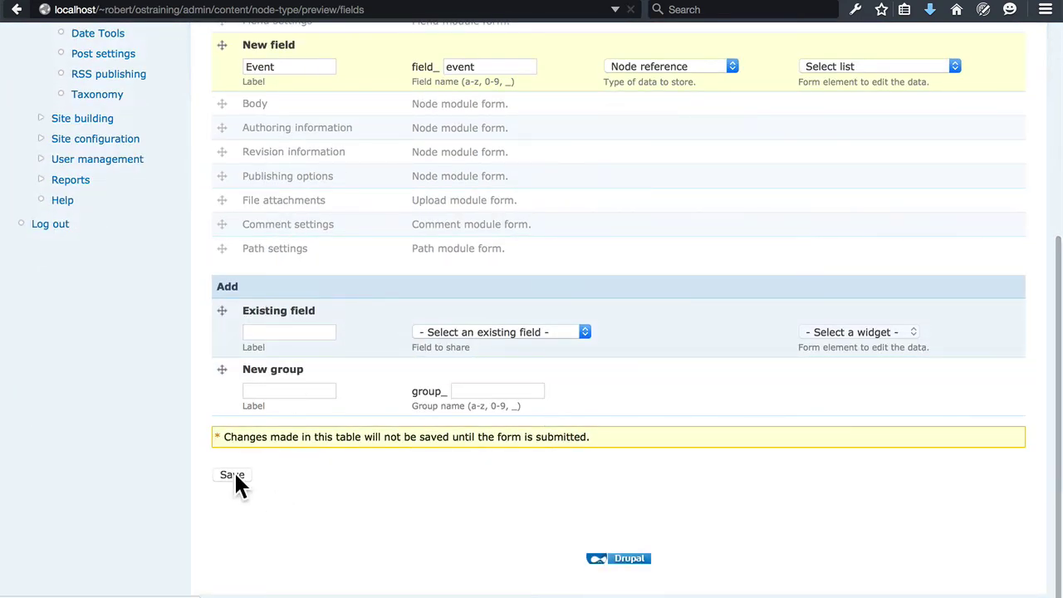
# Make the Event reference field required, allow only the Event content type to be referenced, and save the field settings.
pyautogui.scroll(-1, 403, 420)
pyautogui.scroll(-2, 405, 430)
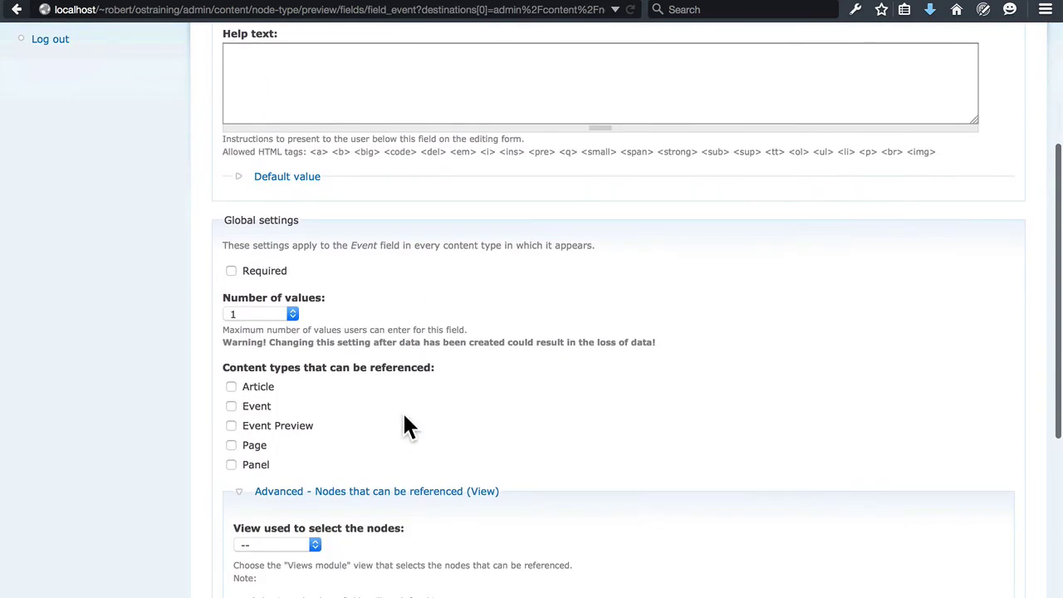
pyautogui.click(258, 274)
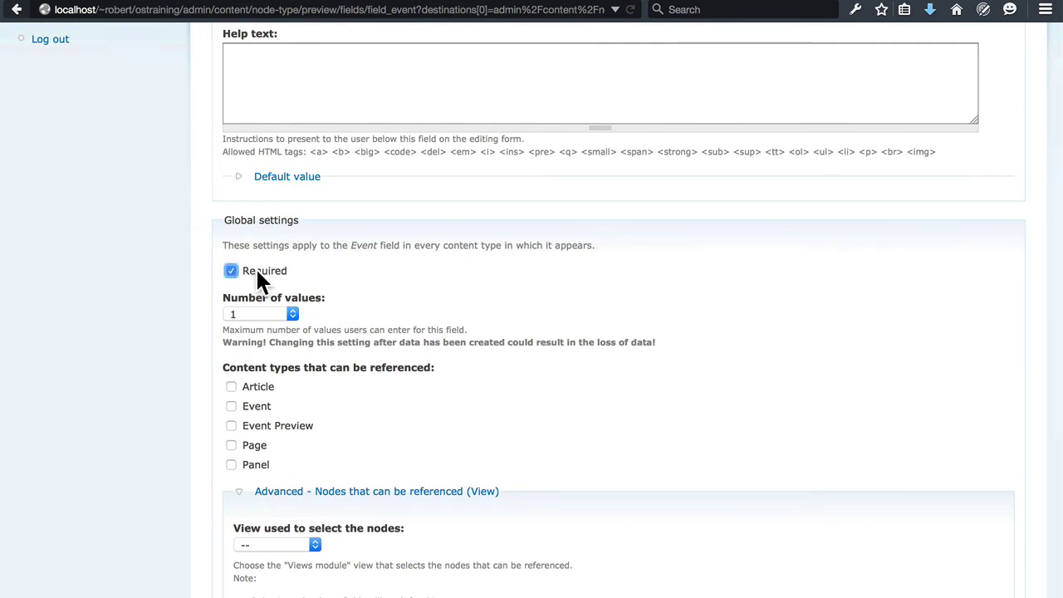
pyautogui.scroll(-4, 407, 285)
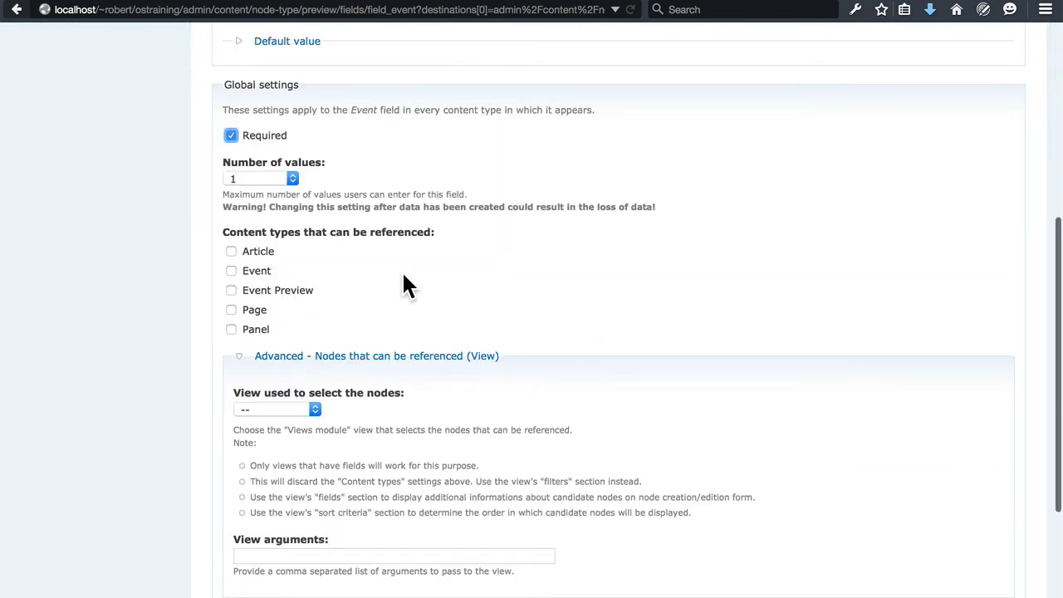
pyautogui.click(231, 270)
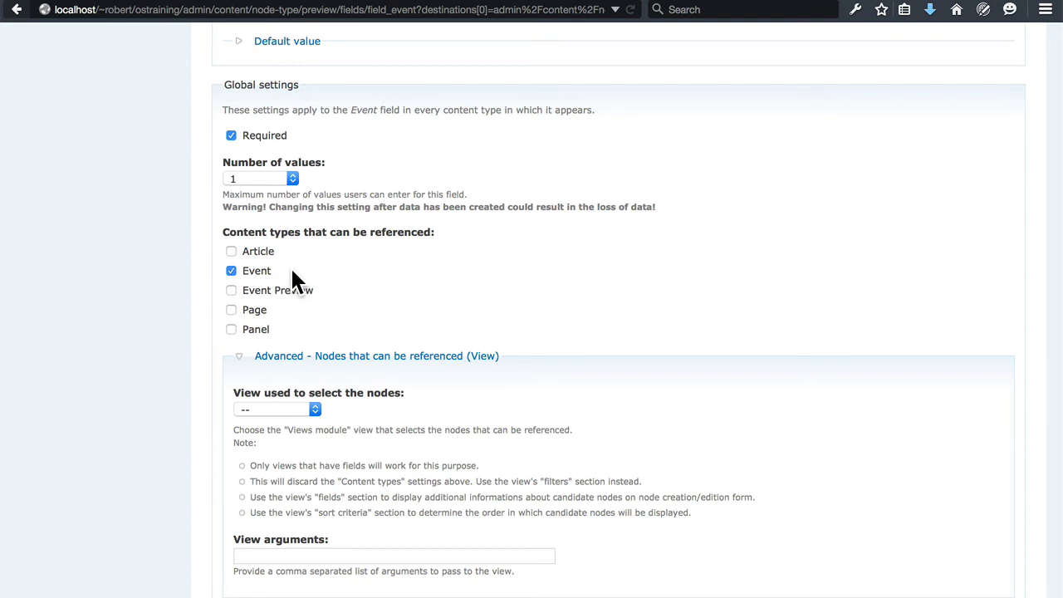
pyautogui.scroll(-3, 292, 268)
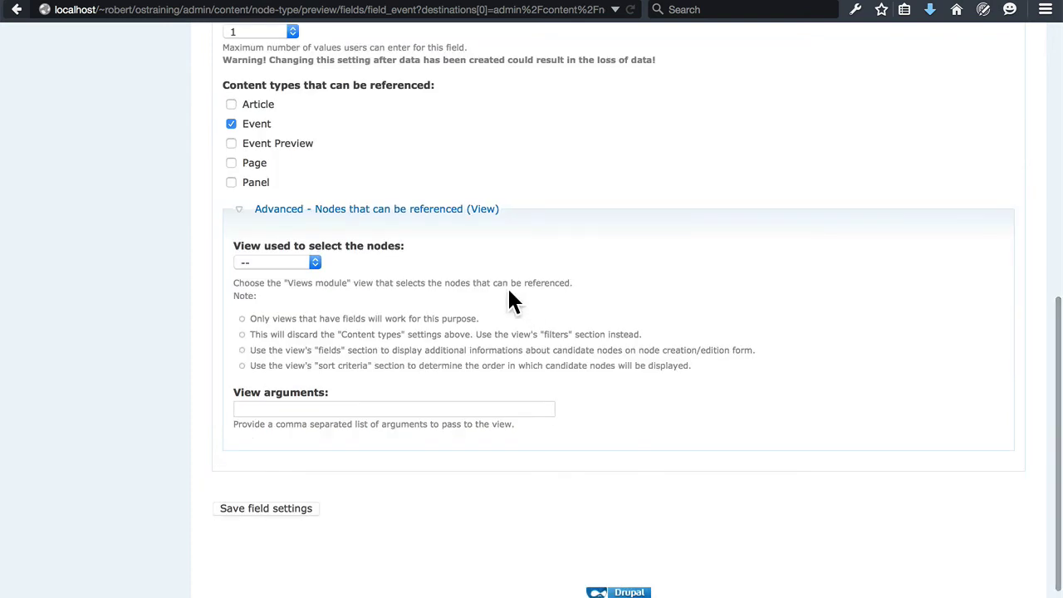
pyautogui.click(315, 263)
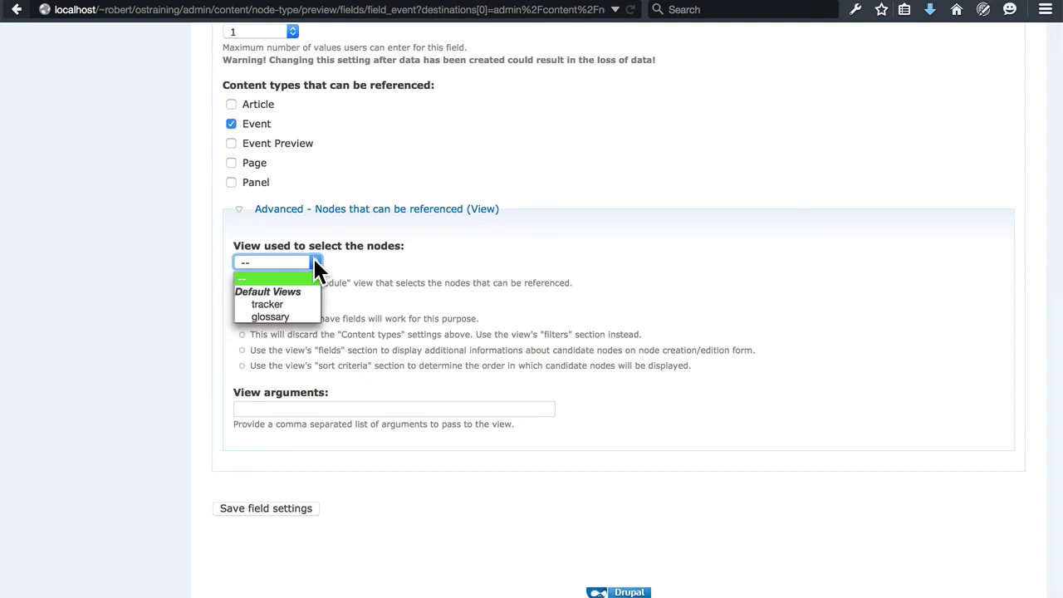
pyautogui.click(368, 256)
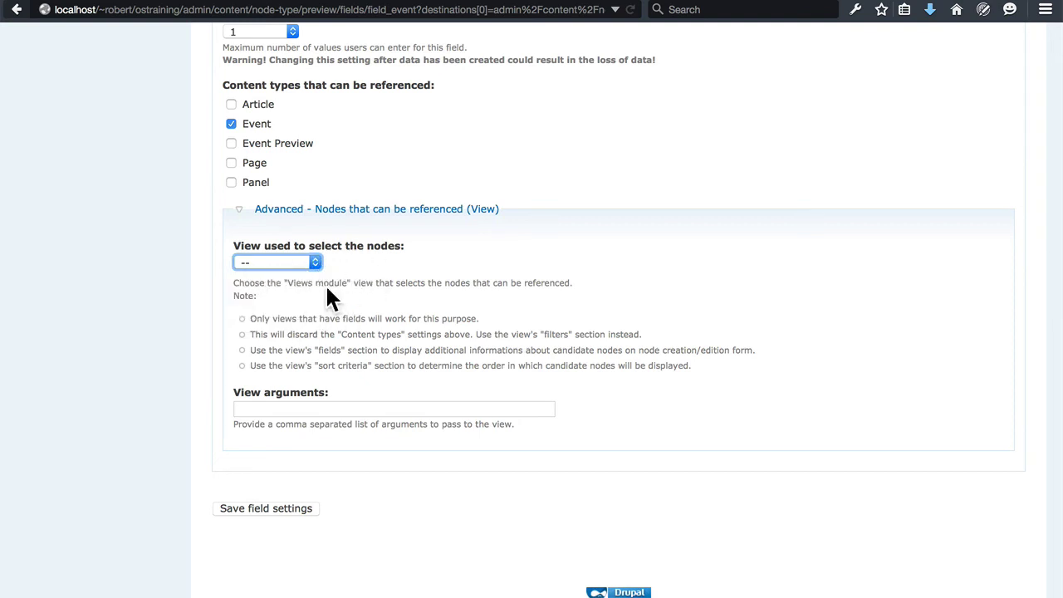
pyautogui.click(292, 511)
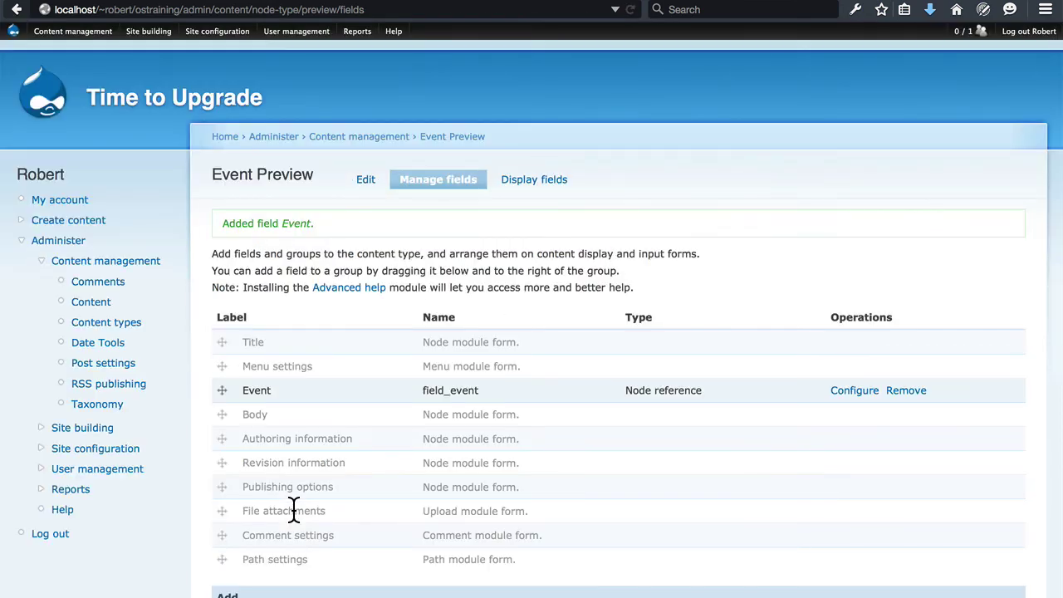
# Start a new taxonomy vocabulary named Category with the description "This vocabulary is used to categorize Articles.".
pyautogui.moveTo(50, 31)
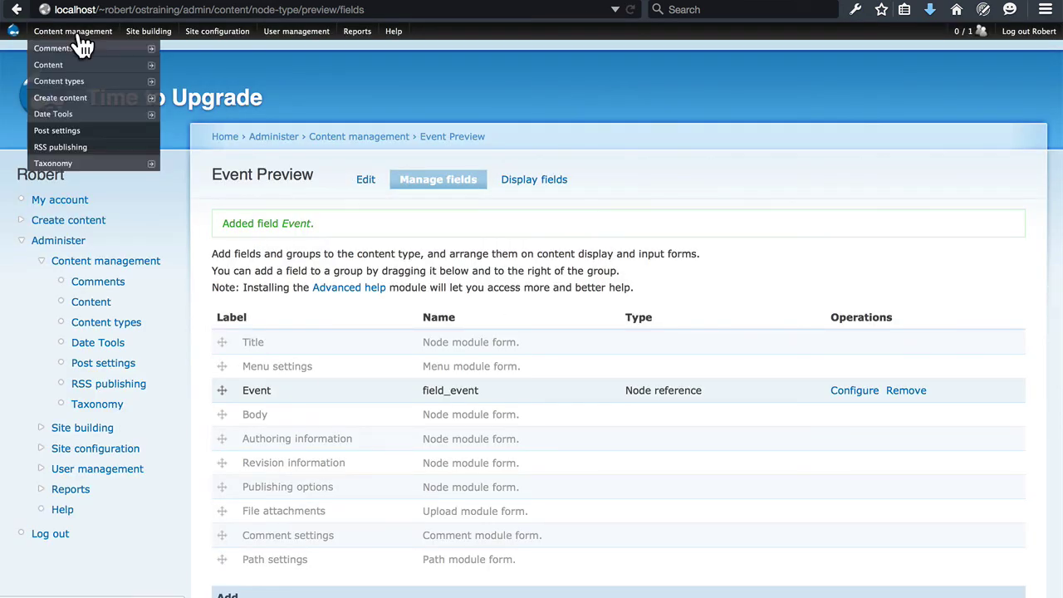
pyautogui.moveTo(96, 166)
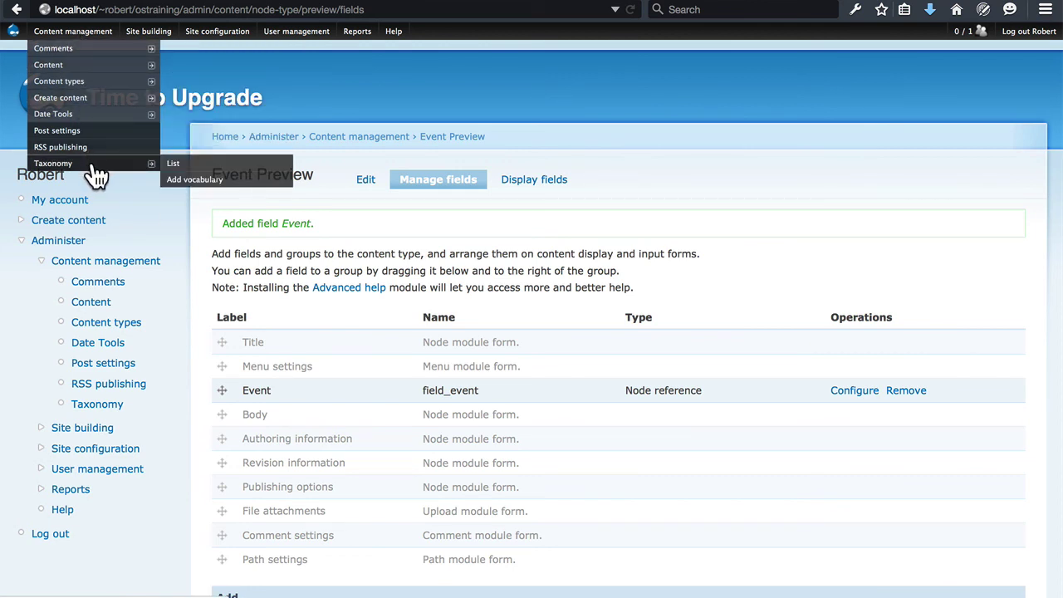
pyautogui.click(193, 179)
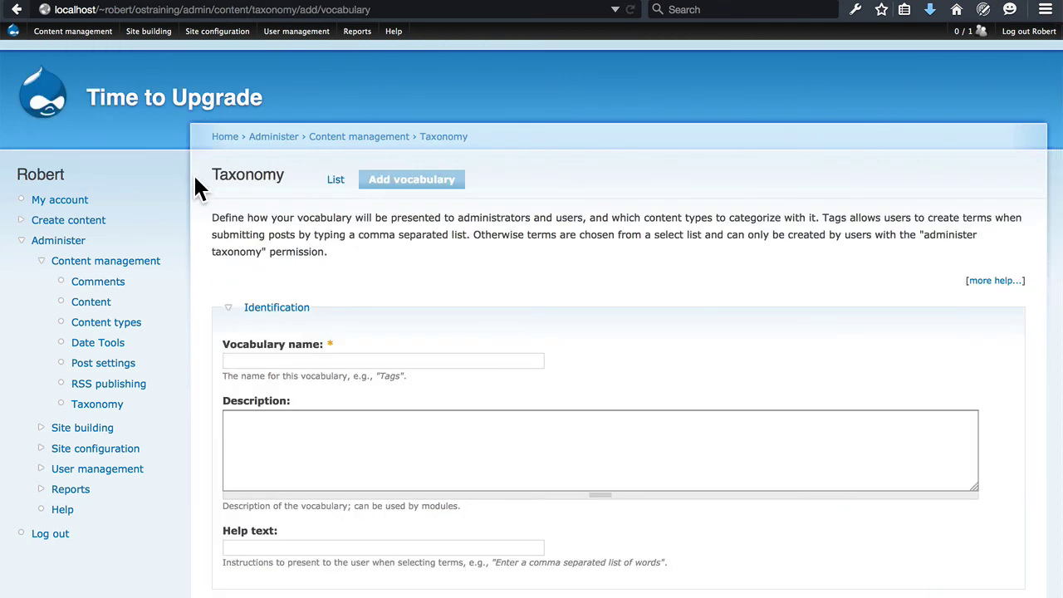
pyautogui.click(286, 362)
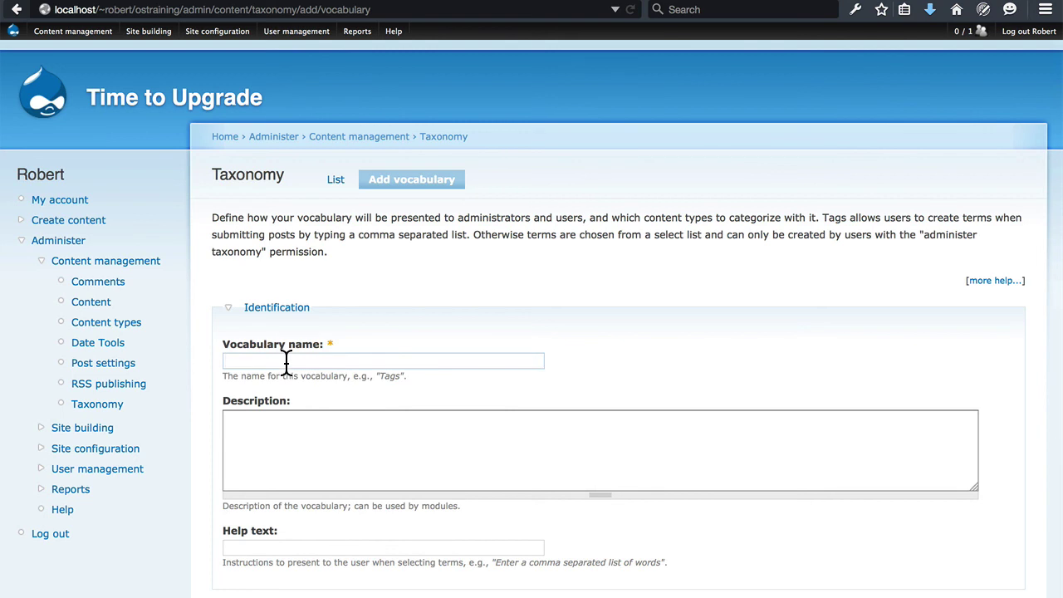
pyautogui.write('Category')
pyautogui.scroll(-2, 598, 373)
pyautogui.click(600, 374)
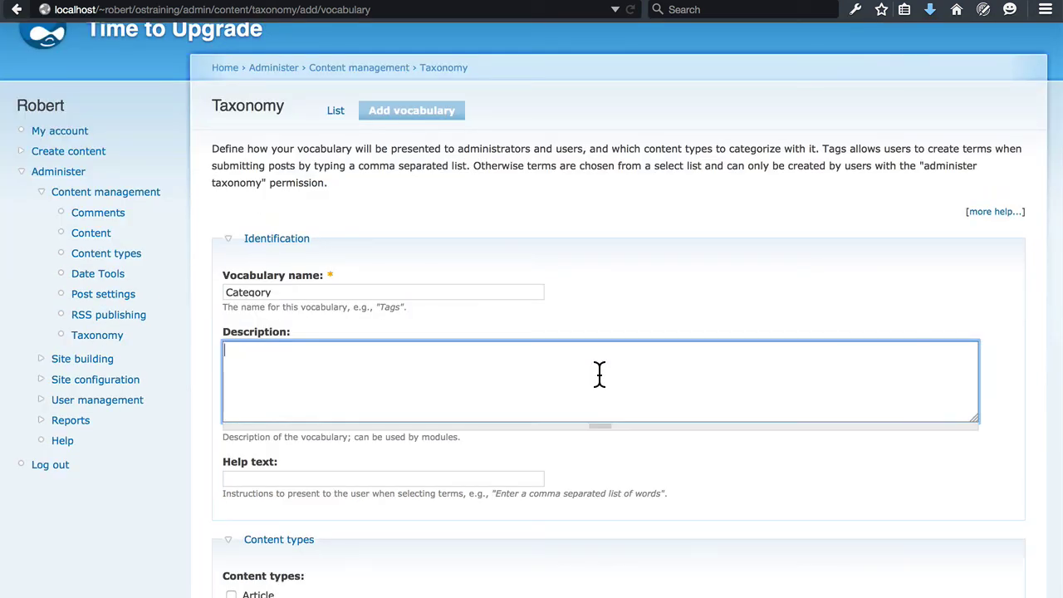
pyautogui.write('This vocabulary is use')
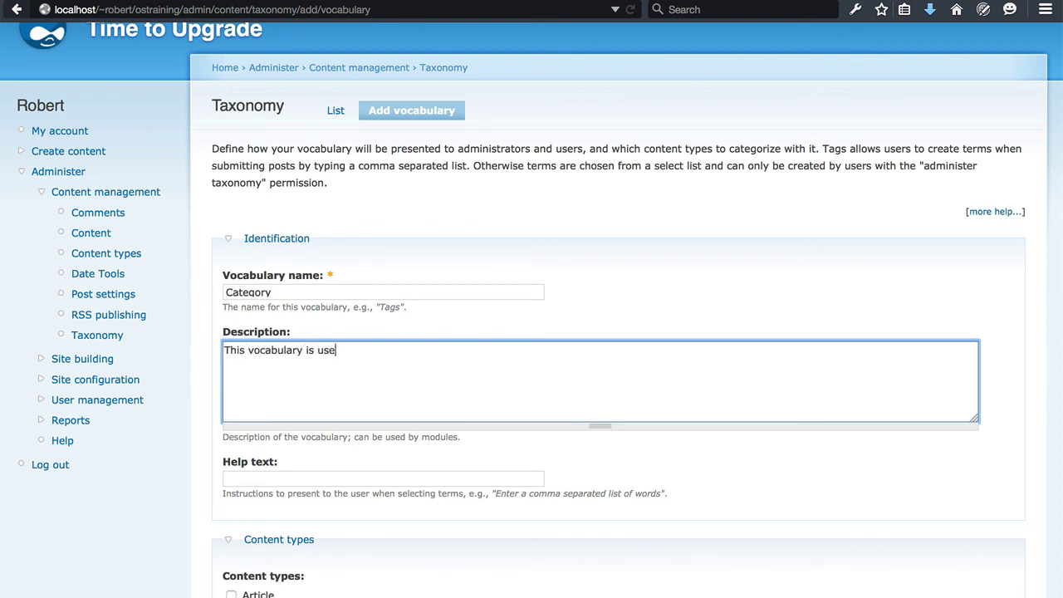
pyautogui.write('d to categorize Articles.')
# Apply the Category vocabulary to the Article content type, enable Multiple select, and save the vocabulary.
pyautogui.scroll(-5, 627, 318)
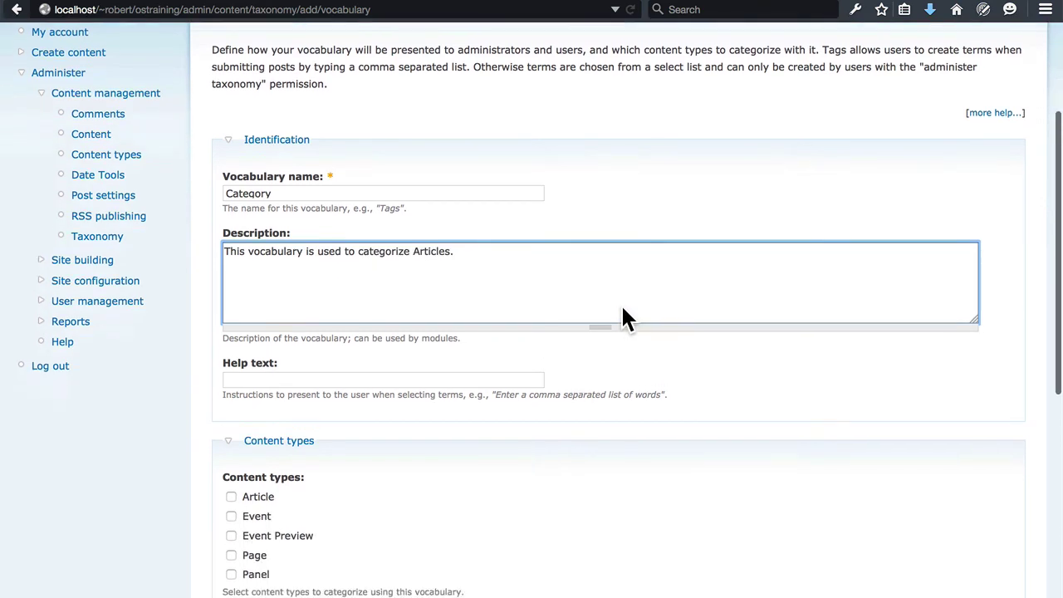
pyautogui.scroll(-3, 627, 318)
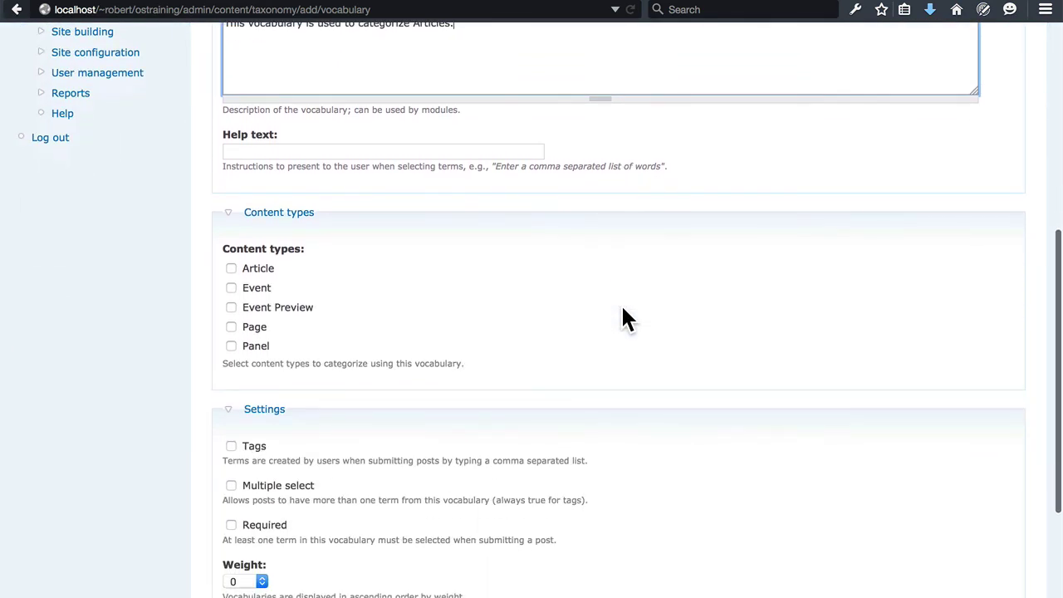
pyautogui.click(232, 269)
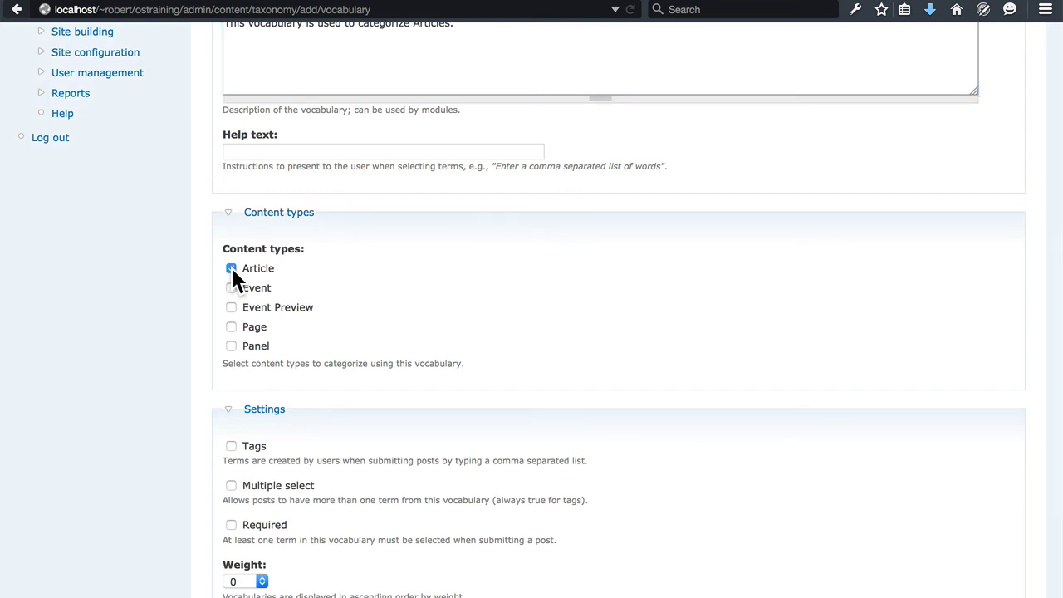
pyautogui.scroll(-4, 299, 331)
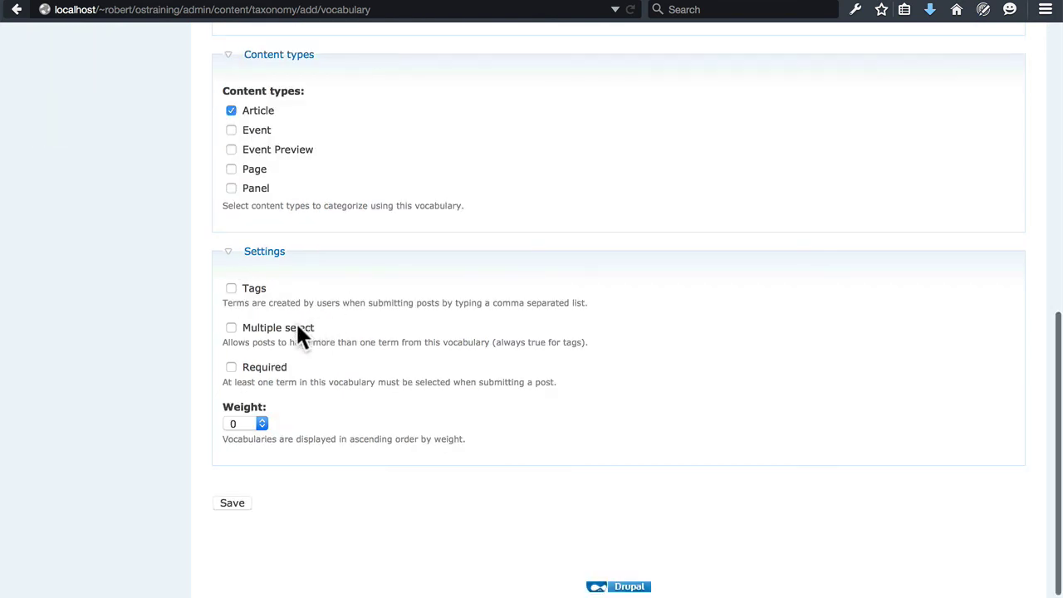
pyautogui.click(231, 328)
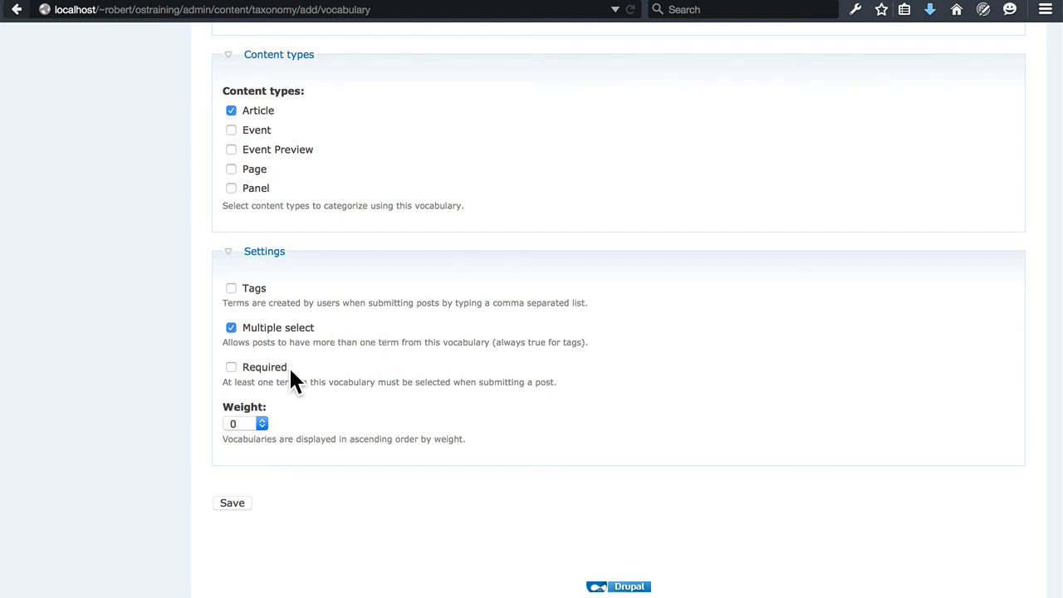
pyautogui.click(232, 503)
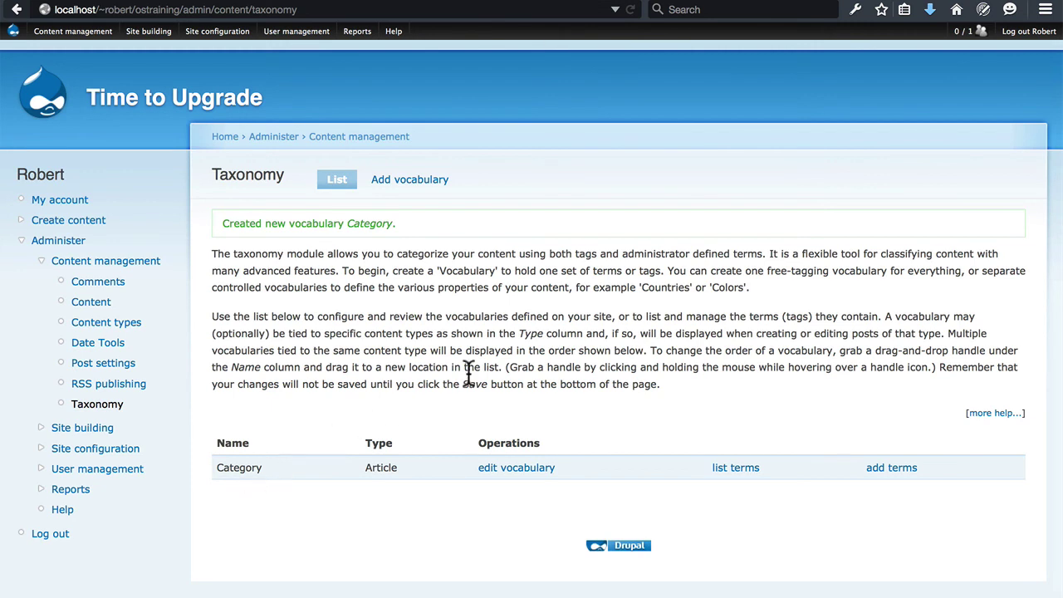
# Add the term Opinion to the Category vocabulary and save it.
pyautogui.click(889, 471)
pyautogui.click(447, 267)
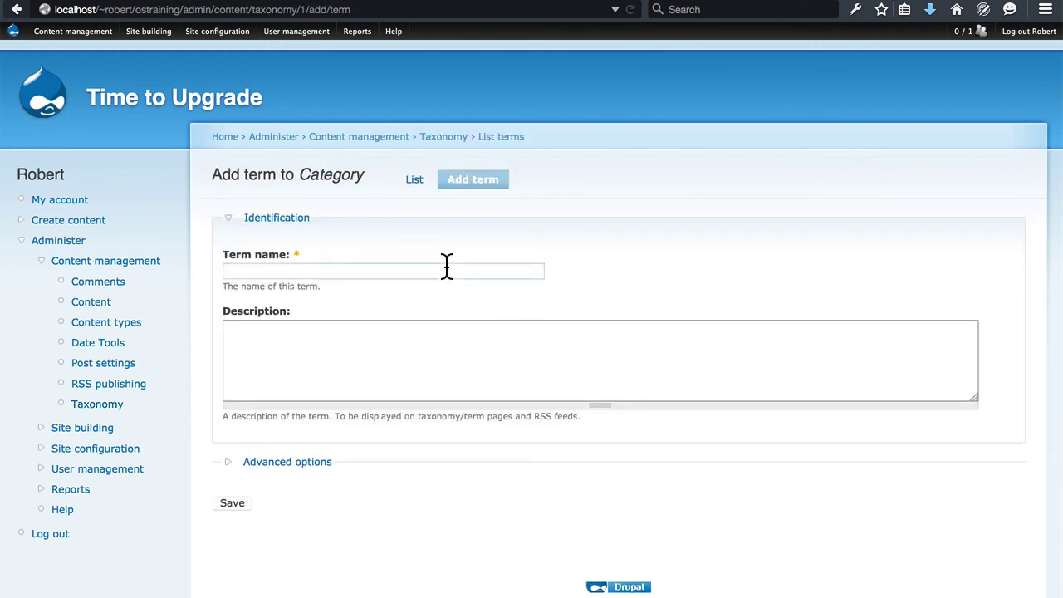
pyautogui.write('Opinion')
pyautogui.click(233, 503)
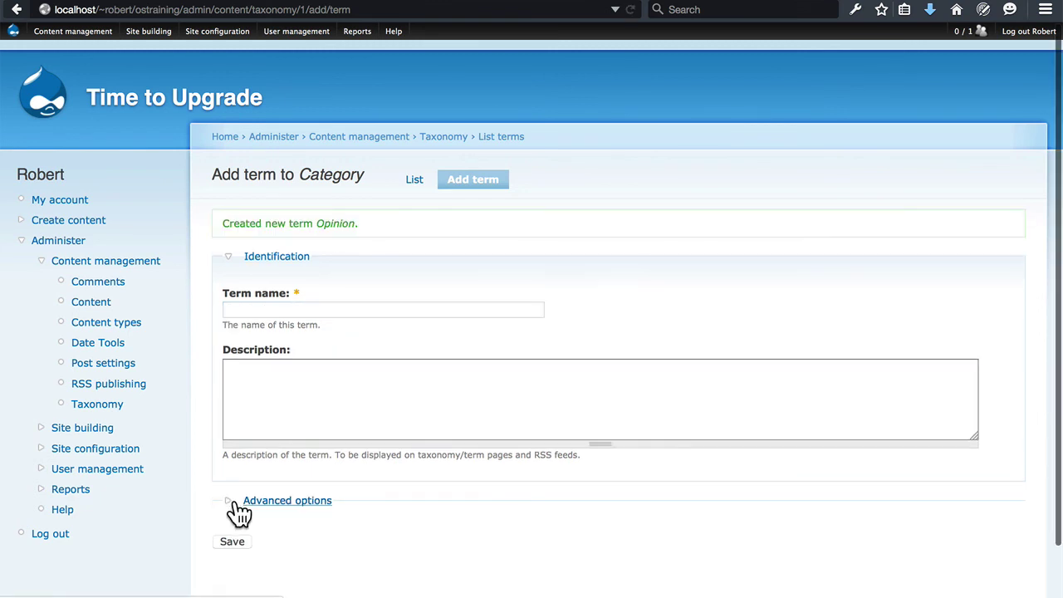
# Add the term Interview to the Category vocabulary, save it, and return to the site's home page.
pyautogui.click(289, 309)
pyautogui.write('Interv')
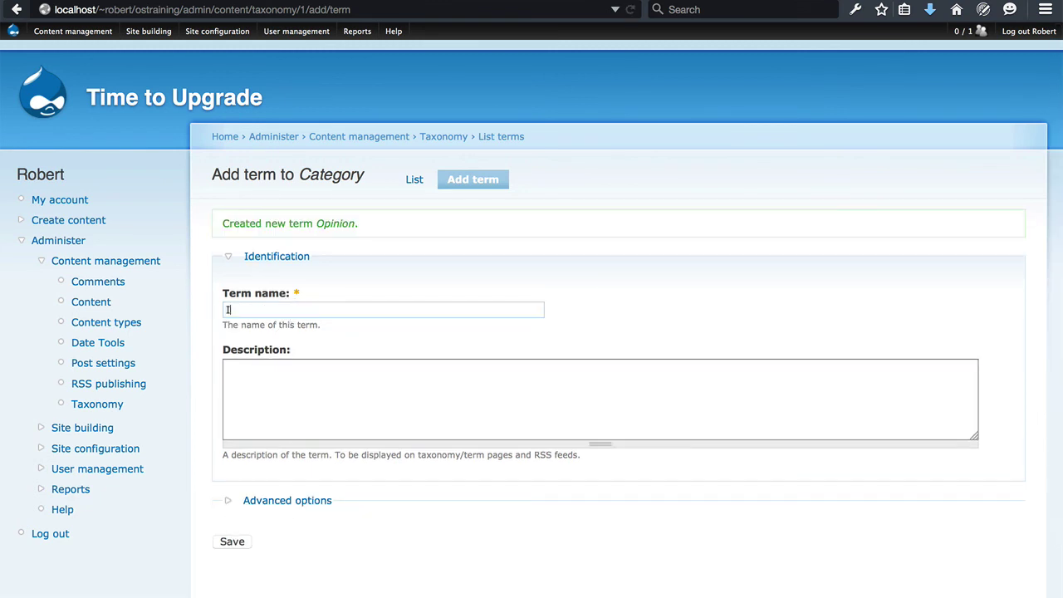
pyautogui.write('iew')
pyautogui.click(234, 542)
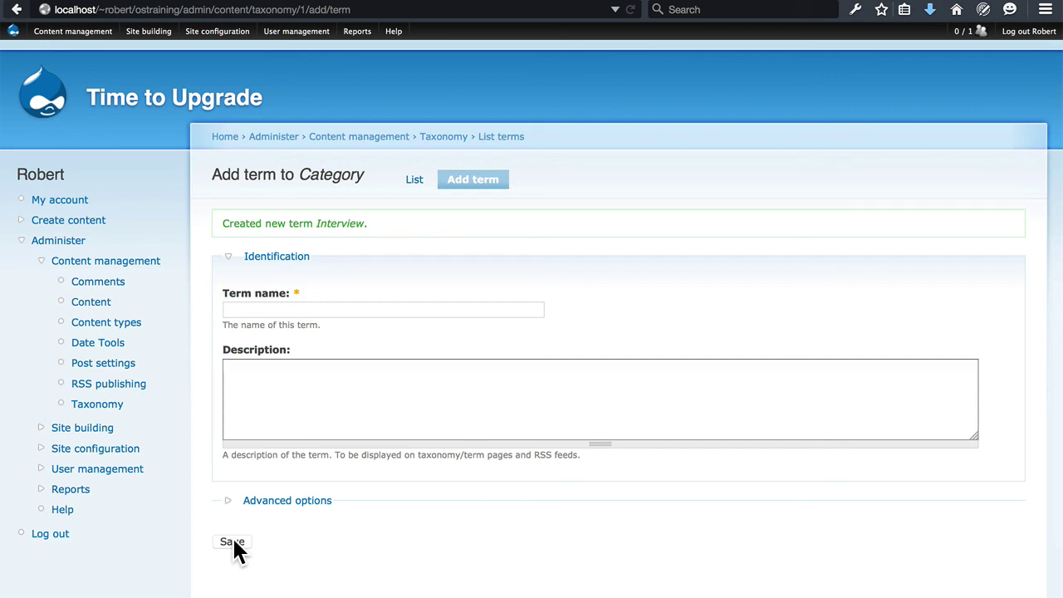
pyautogui.click(225, 136)
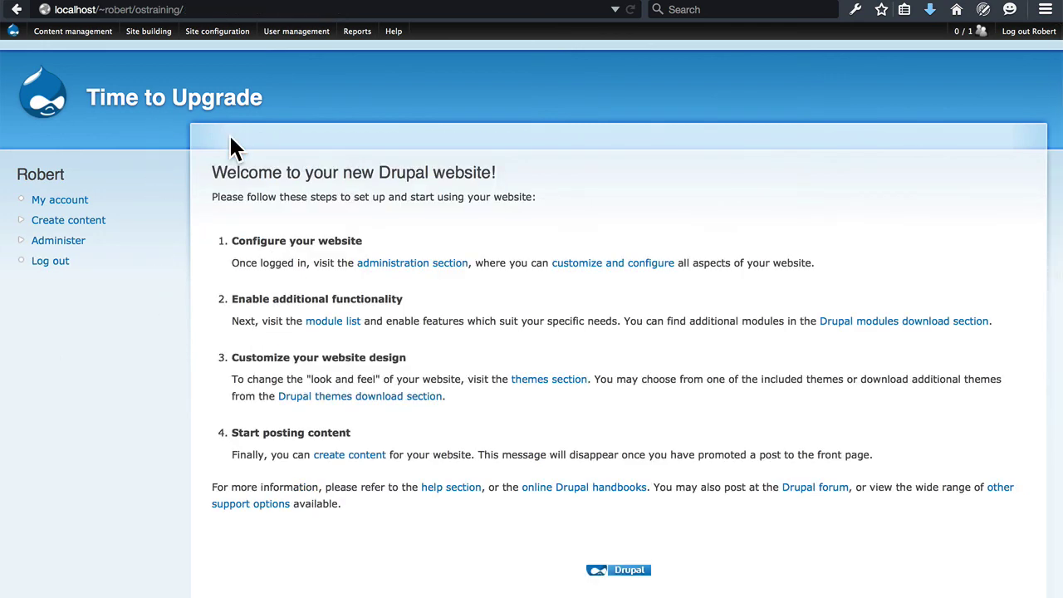